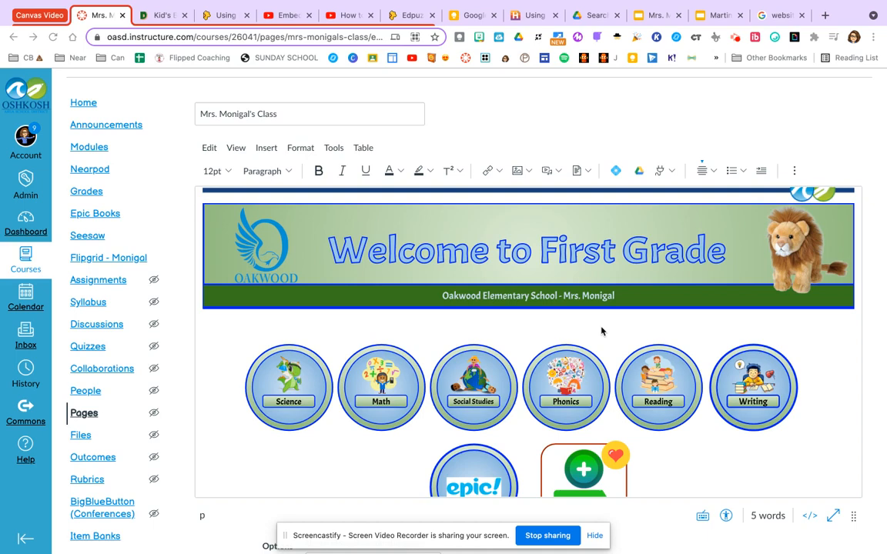
Place the insertion point in the blank line between the welcome banner and the row of subject buttons.
click(524, 325)
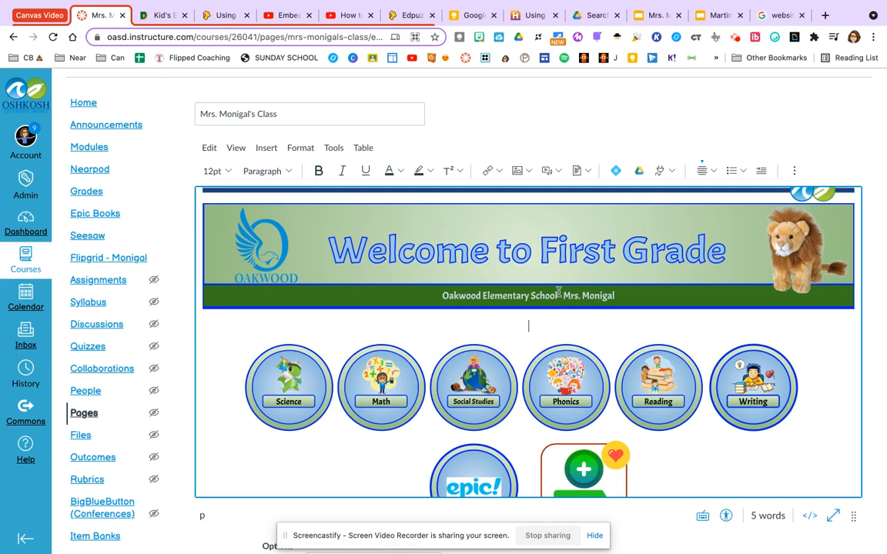
Switch to the 5th grade ClassPad presentation in Google Slides and inspect the links on logos such as Typing Games, Flipgrid and Bridges Games.
click(656, 15)
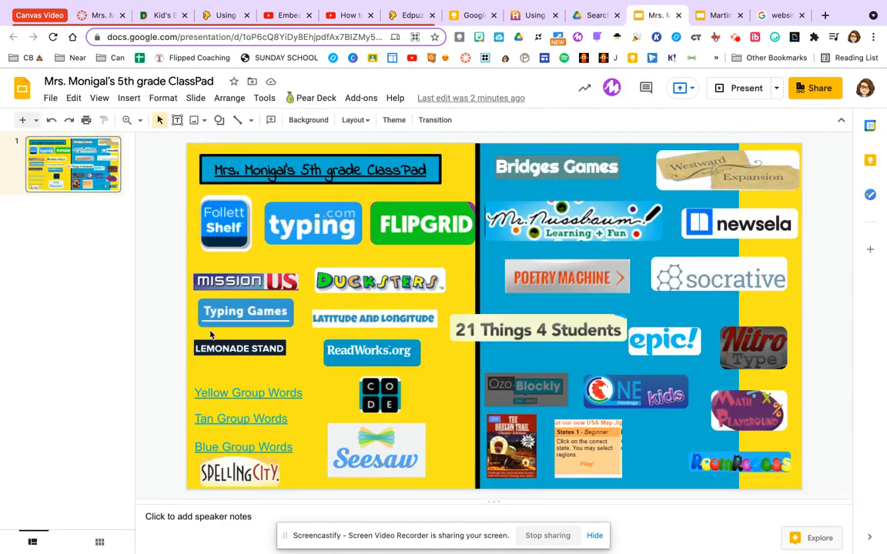
click(232, 314)
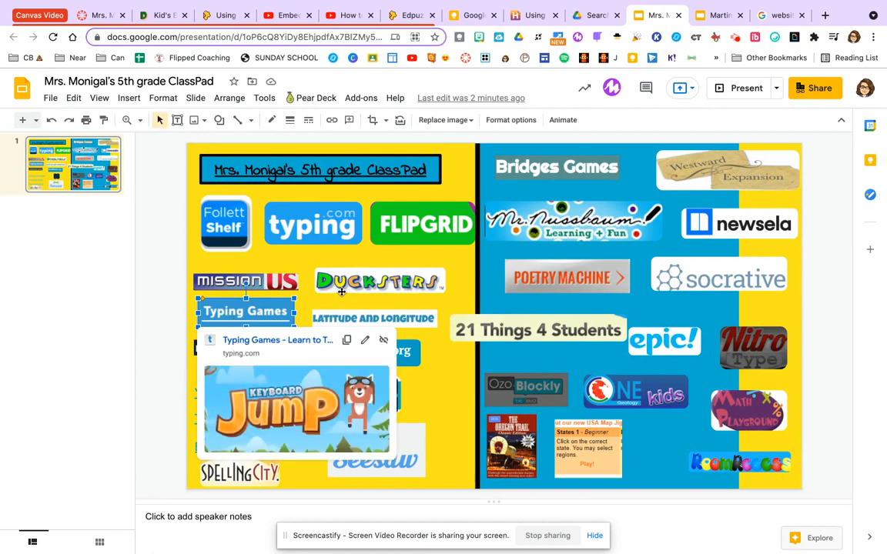
click(377, 282)
click(412, 239)
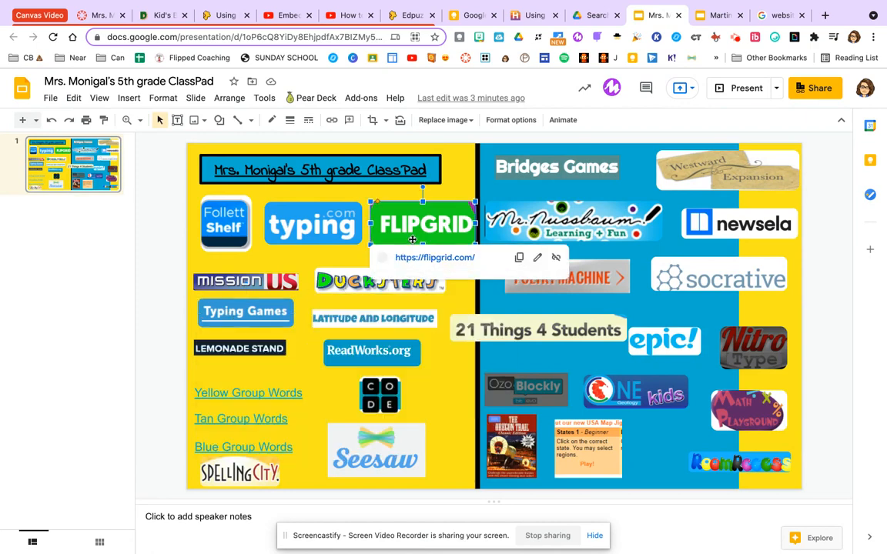
click(551, 217)
click(499, 168)
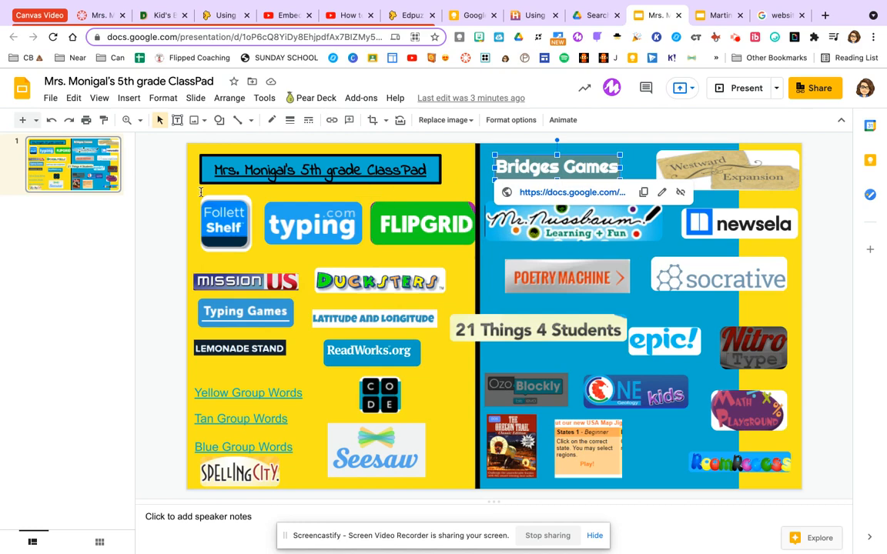
Copy the publish-to-web embed code of the 5th grade ClassPad presentation.
click(54, 100)
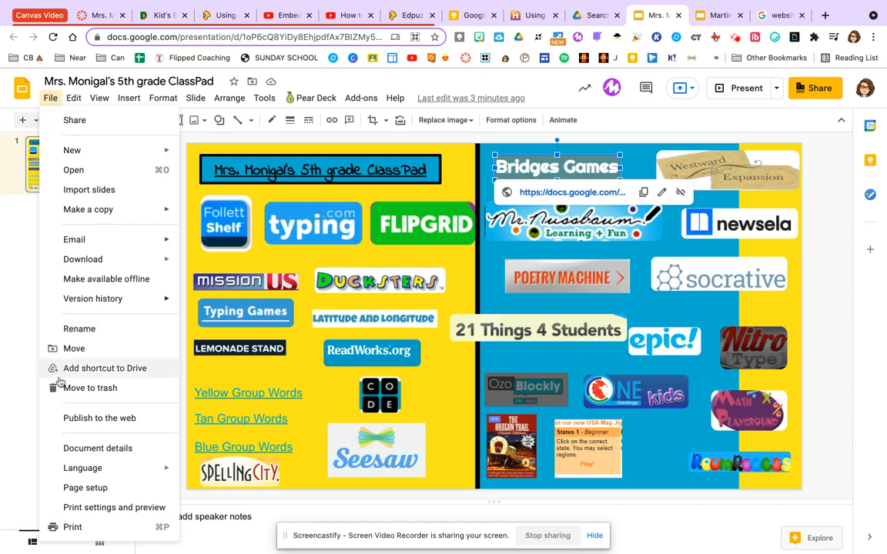
click(72, 420)
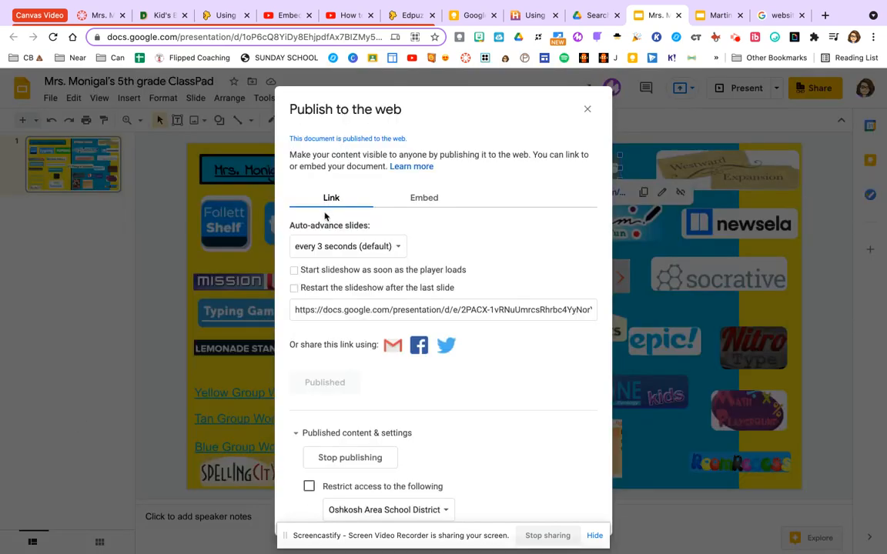
click(421, 199)
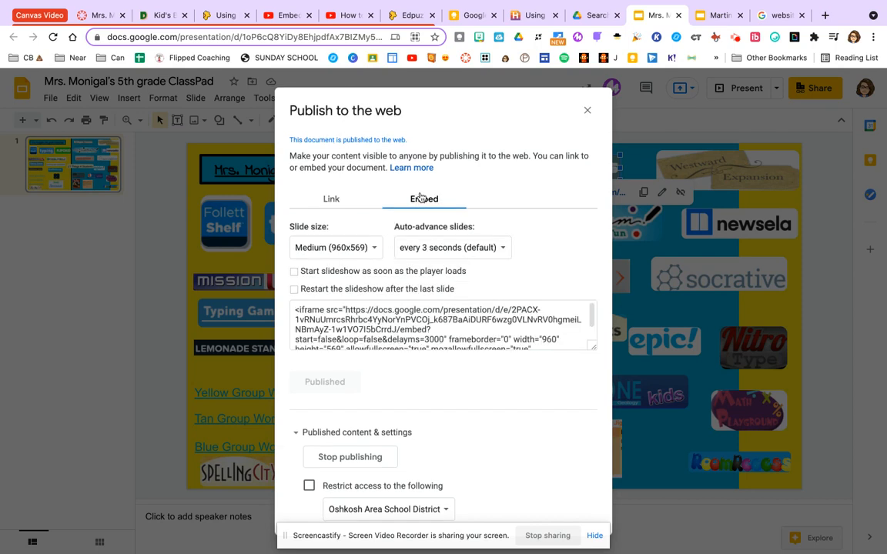
click(385, 330)
key(ctrl+c)
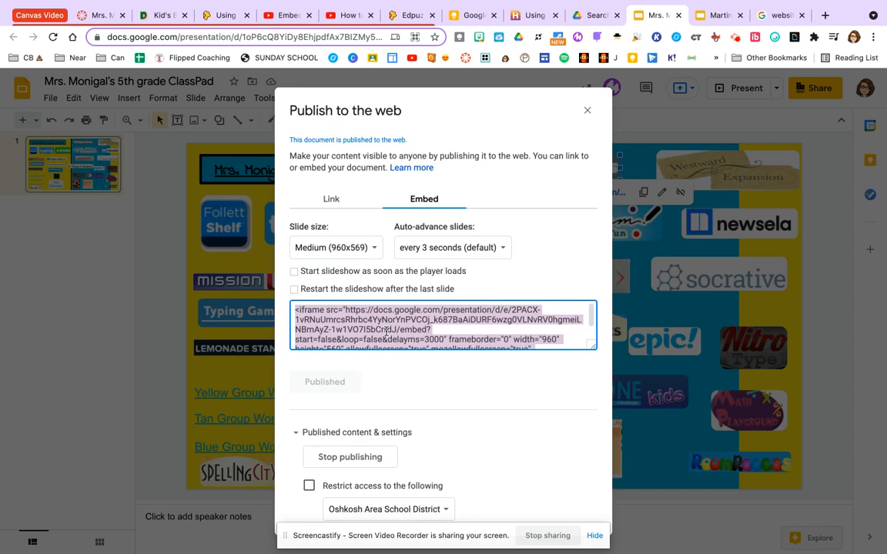
Switch back to the Canvas class page and embed the copied ClassPad iframe code below the welcome banner.
click(103, 15)
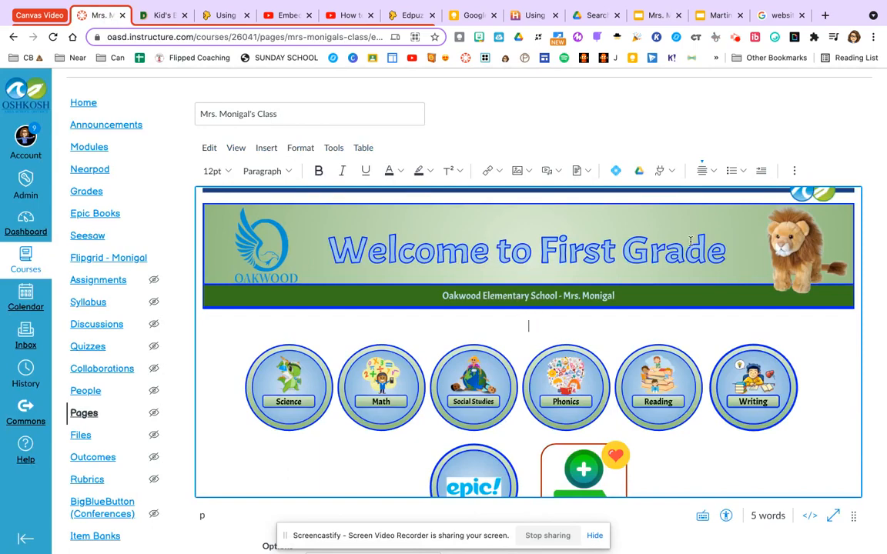
click(795, 171)
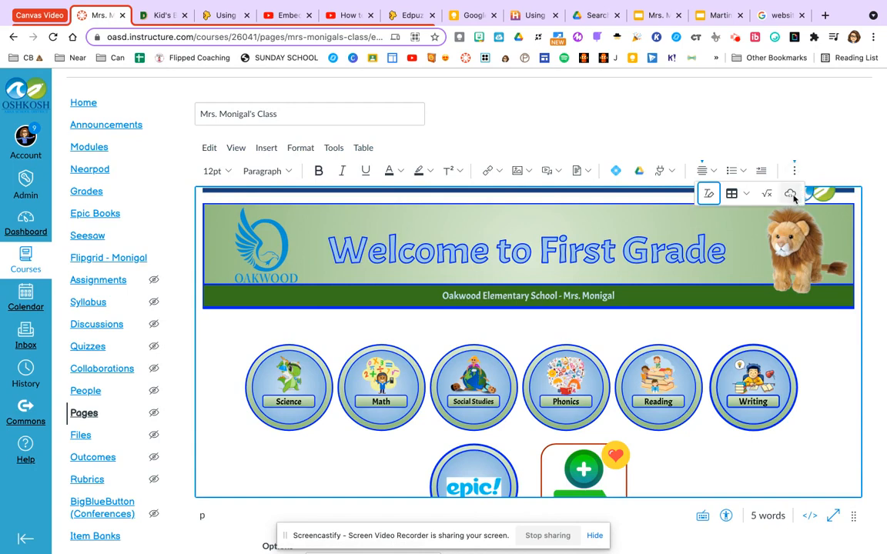
click(794, 172)
click(794, 174)
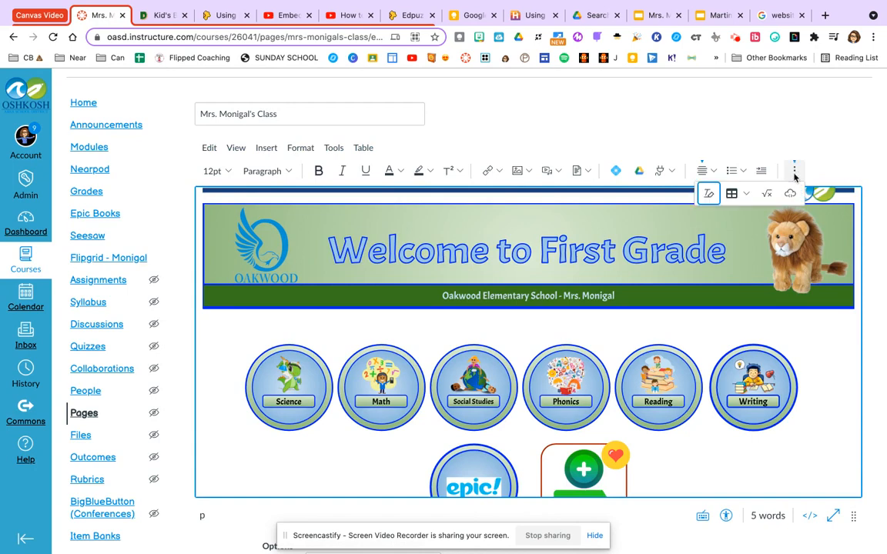
click(794, 174)
click(279, 154)
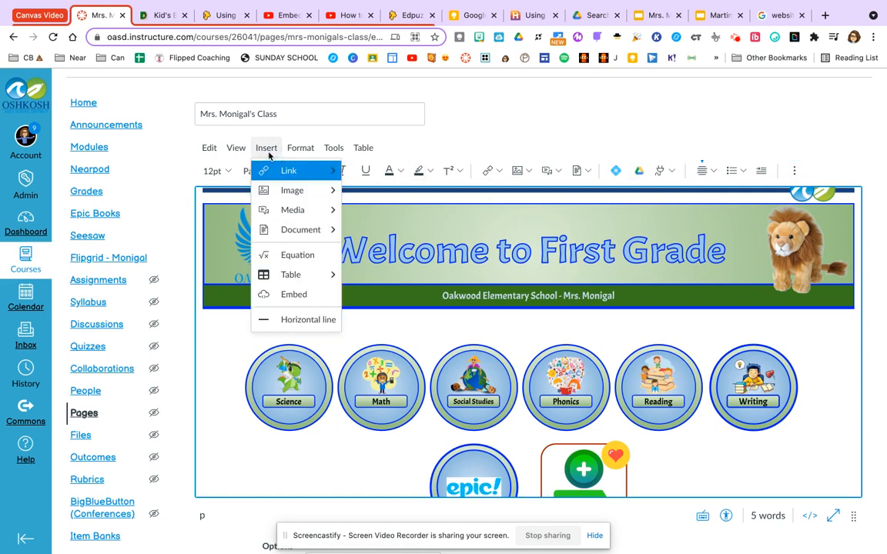
click(290, 298)
click(288, 313)
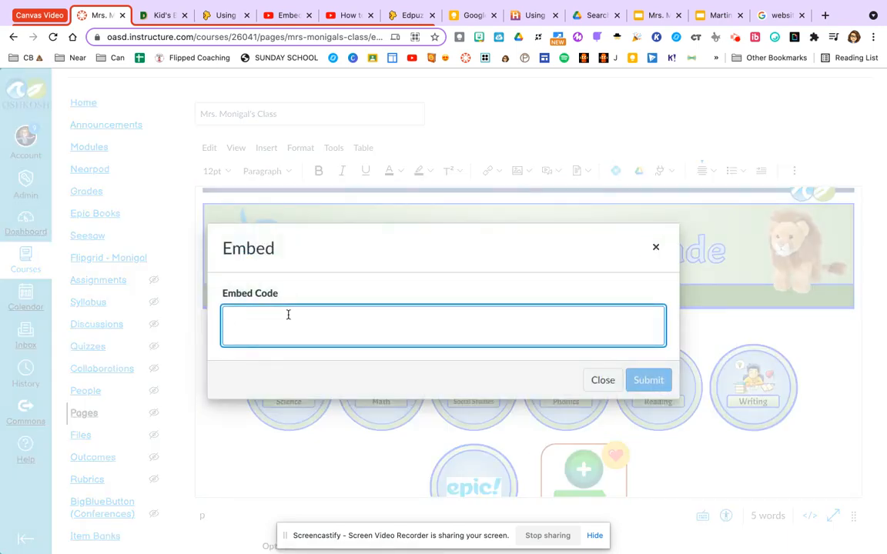
key(ctrl+v)
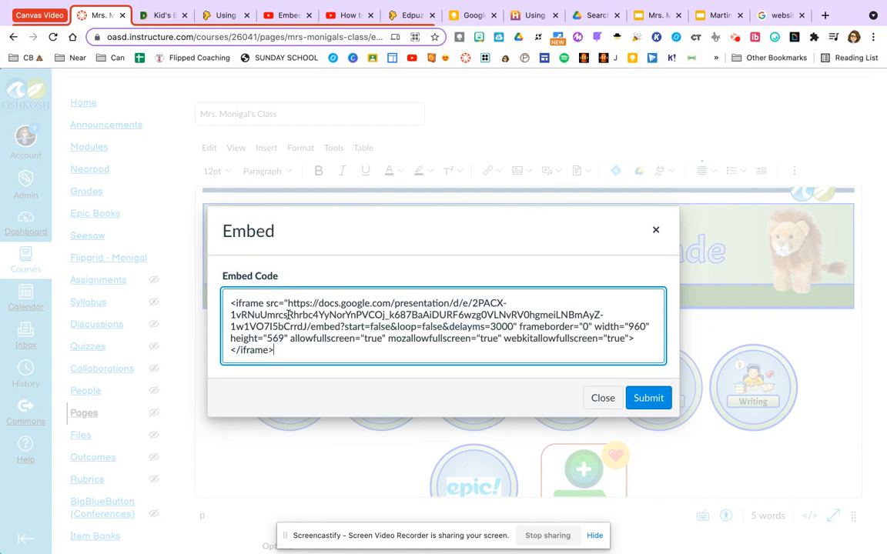
click(638, 399)
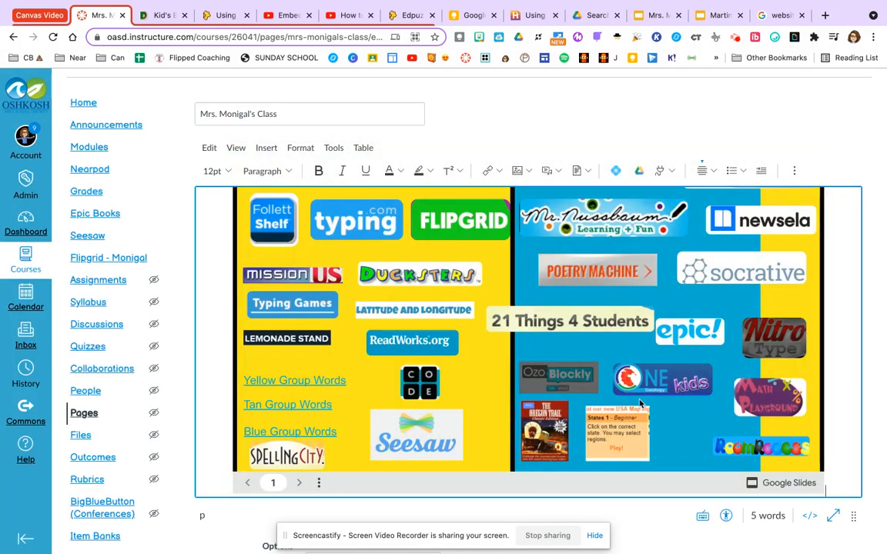
Review the embedded ClassPad on the class page and save the page.
scroll(640, 403, up, 2)
scroll(639, 404, down, 5)
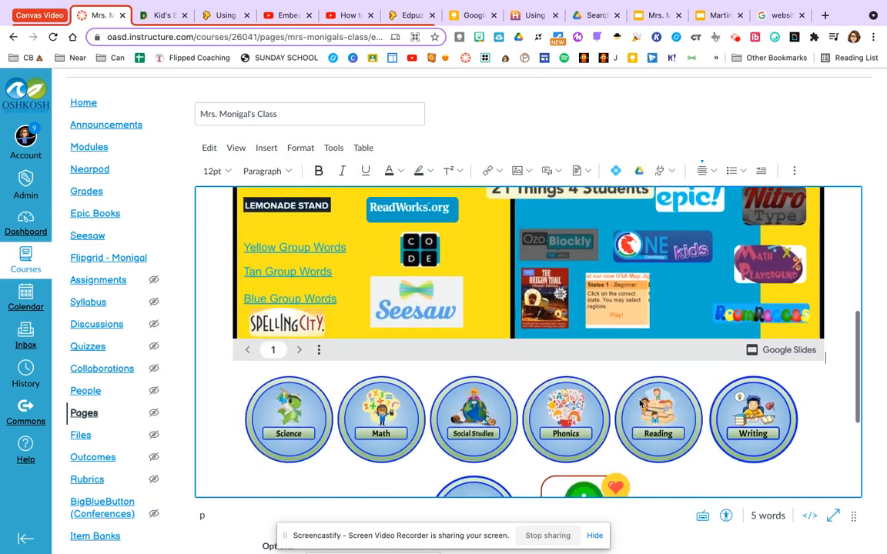
scroll(643, 310, up, 3)
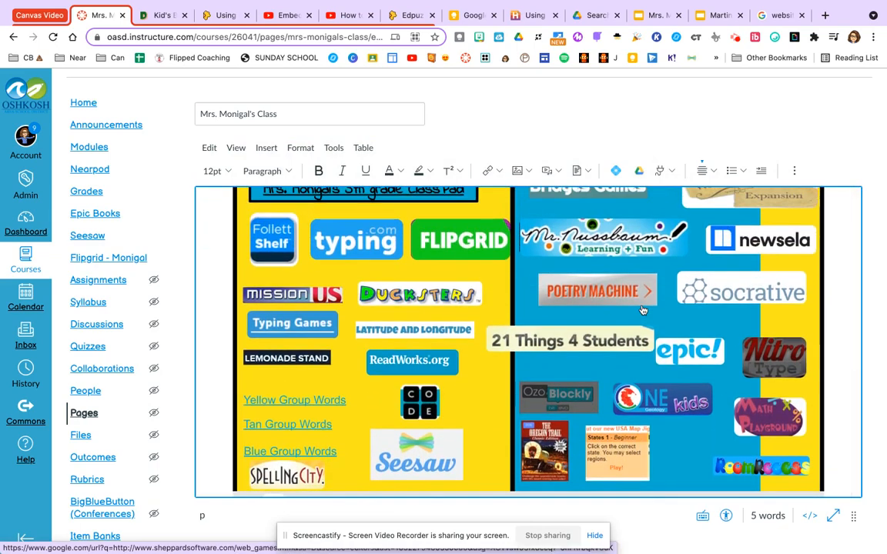
scroll(643, 310, down, 4)
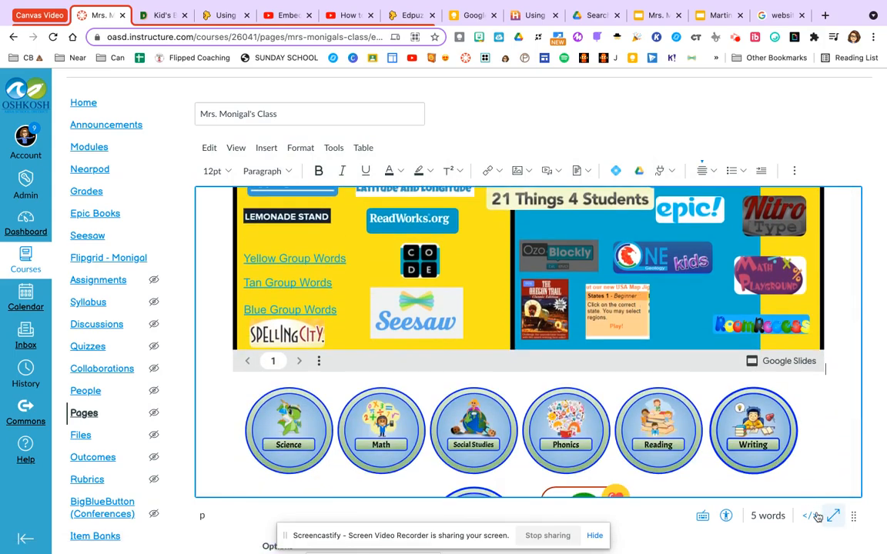
scroll(809, 516, down, 3)
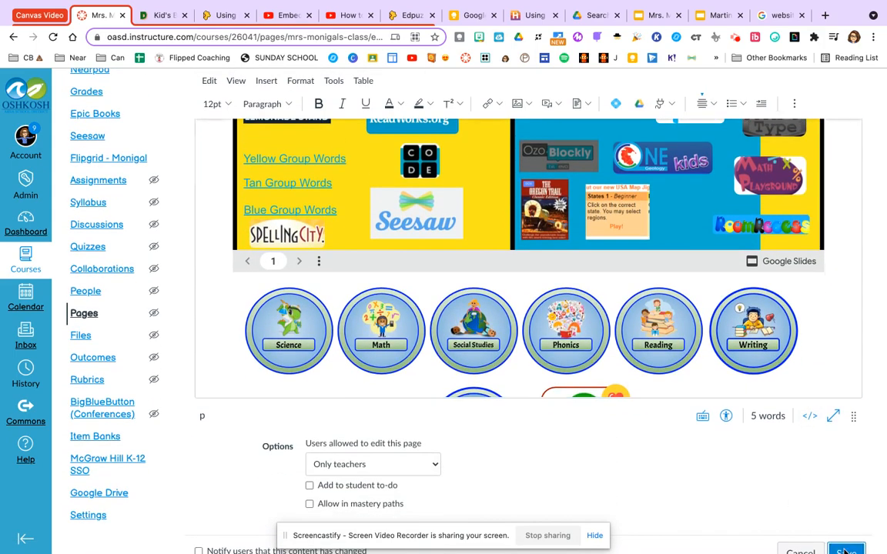
click(845, 551)
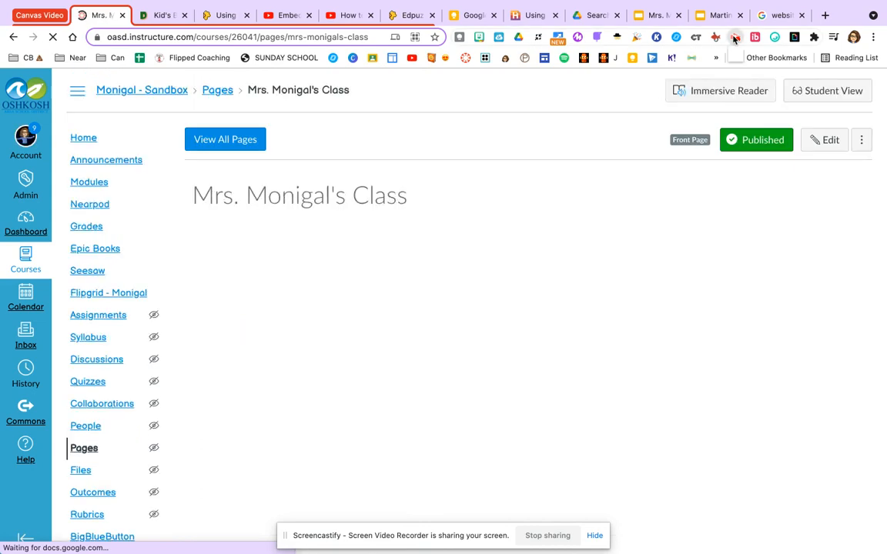
click(735, 37)
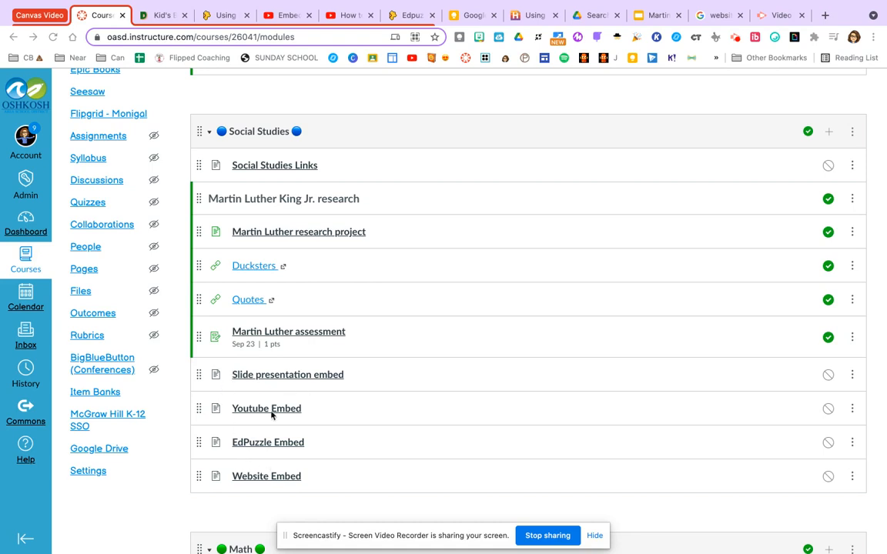
click(830, 132)
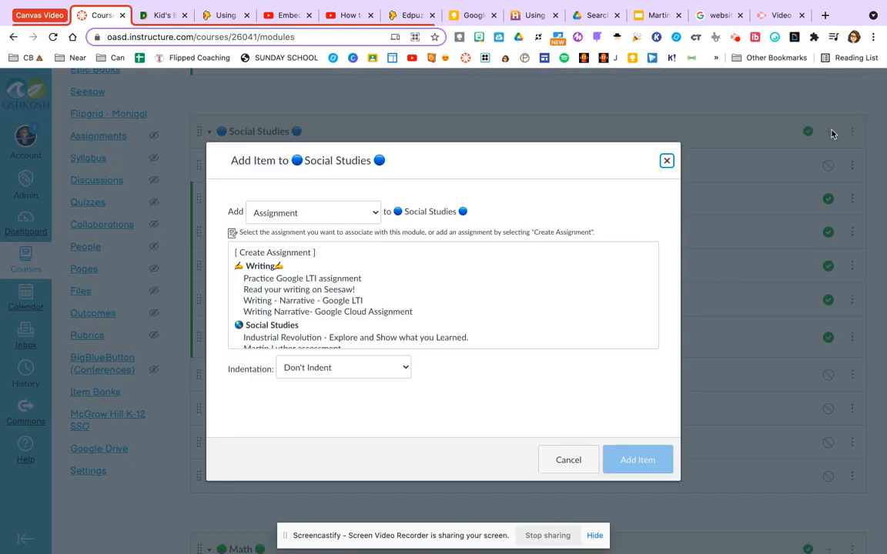
click(369, 213)
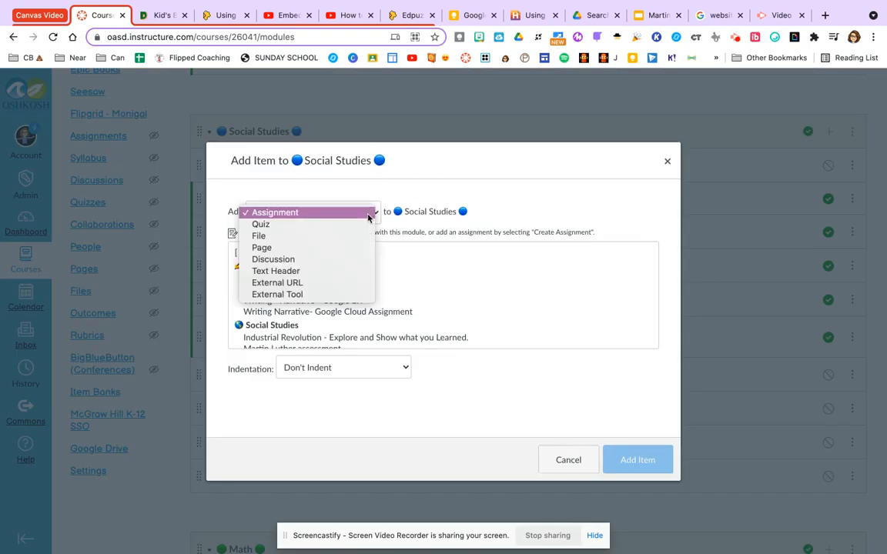
click(323, 248)
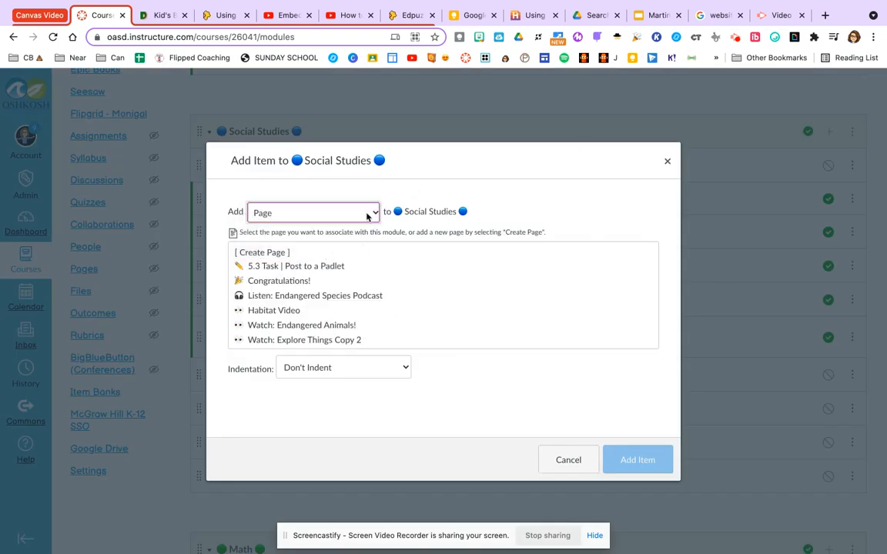
click(275, 253)
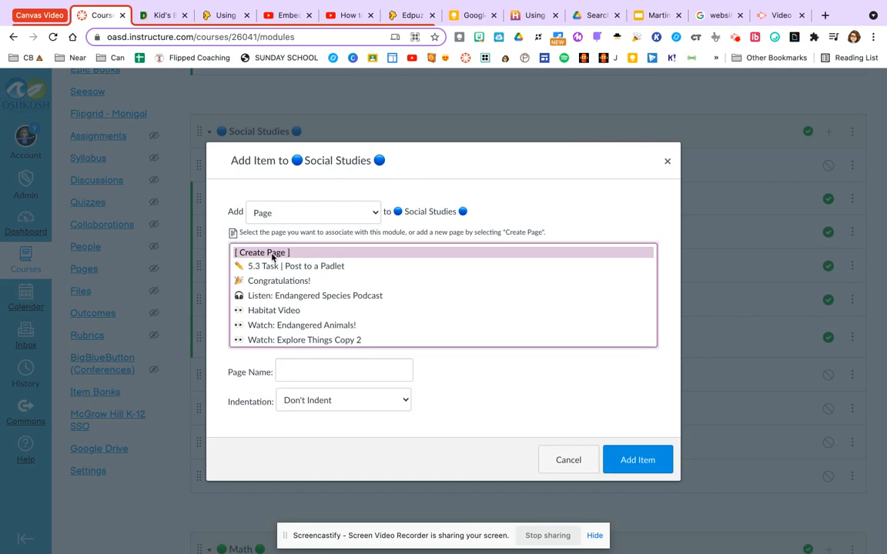
click(314, 373)
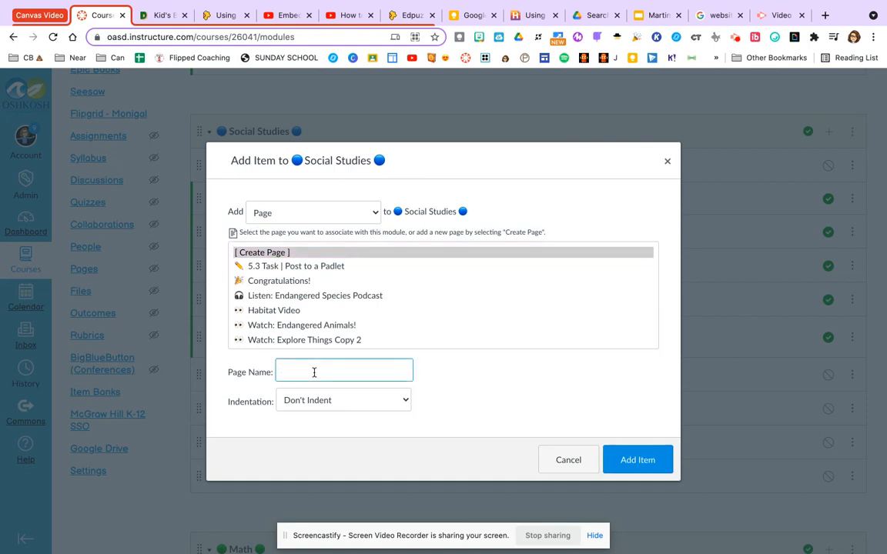
click(548, 457)
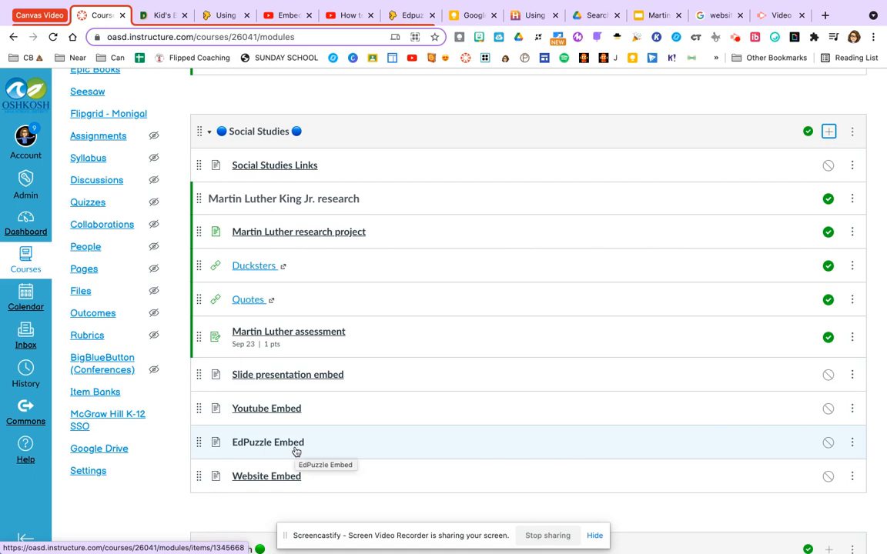
Move the Slide presentation embed page directly below Martin Luther research project in the Social Studies module and open it for editing.
drag(199, 374, 212, 266)
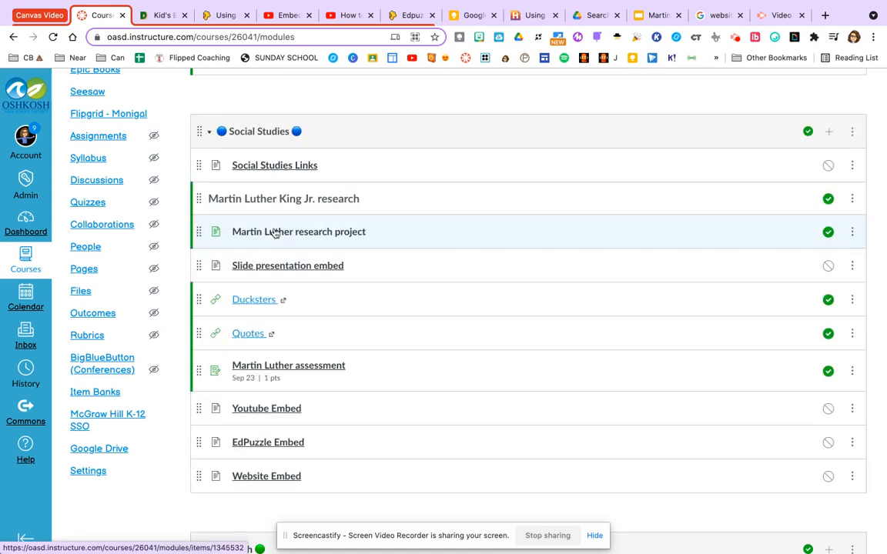
click(312, 265)
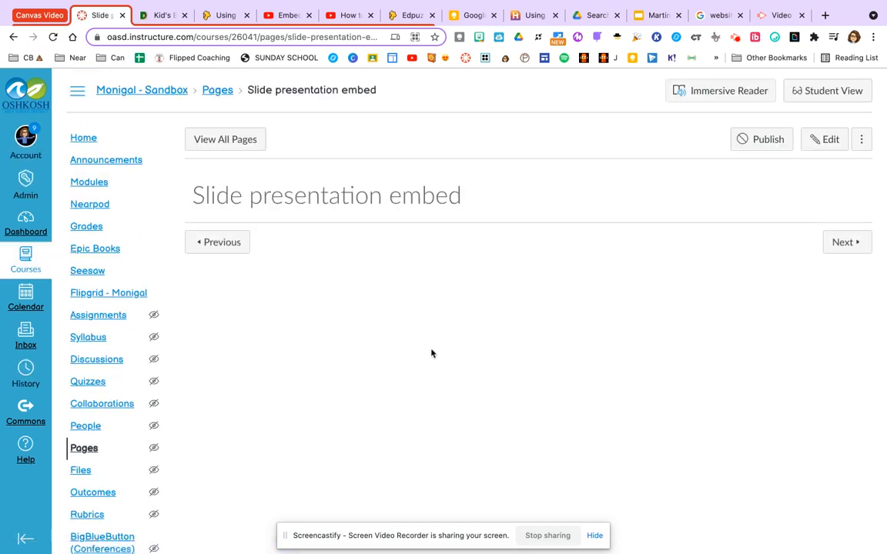
click(826, 137)
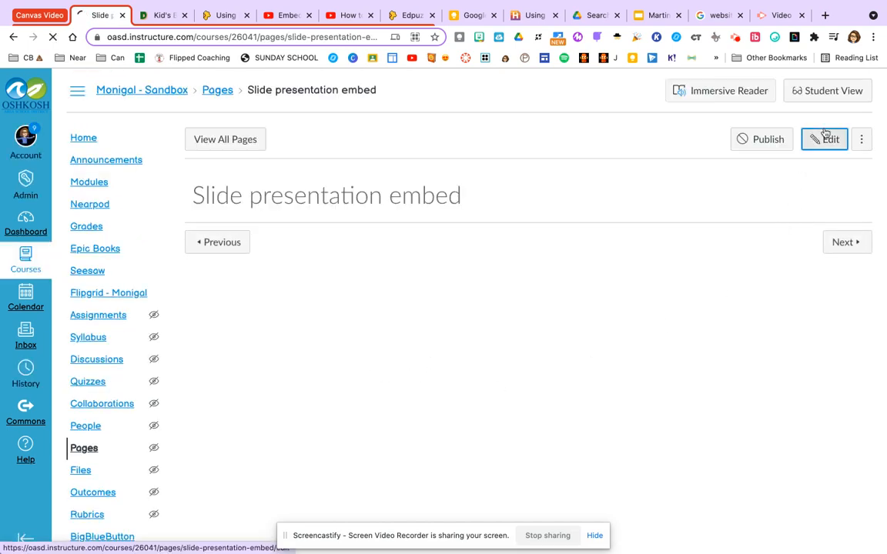
Switch to the Martin Luther King, Jr. - Essay contest intro presentation and copy its publish-to-web embed code.
click(659, 17)
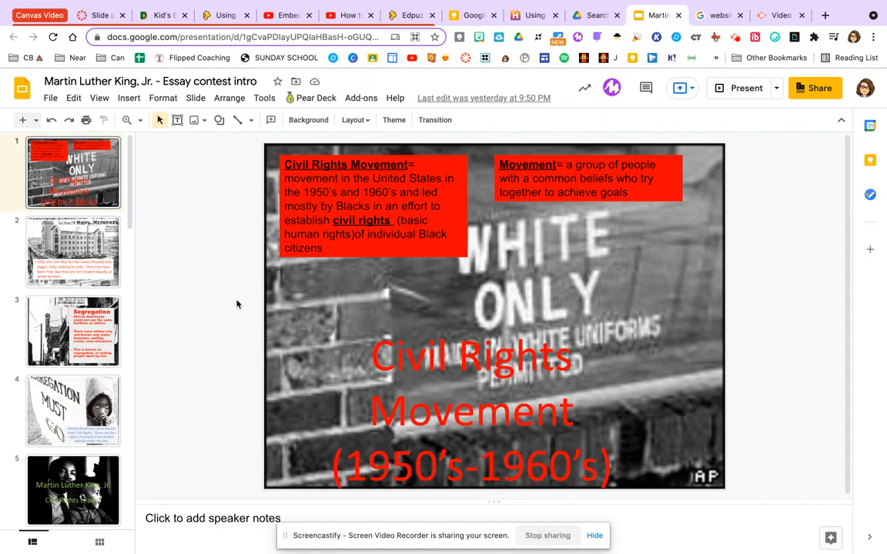
click(51, 100)
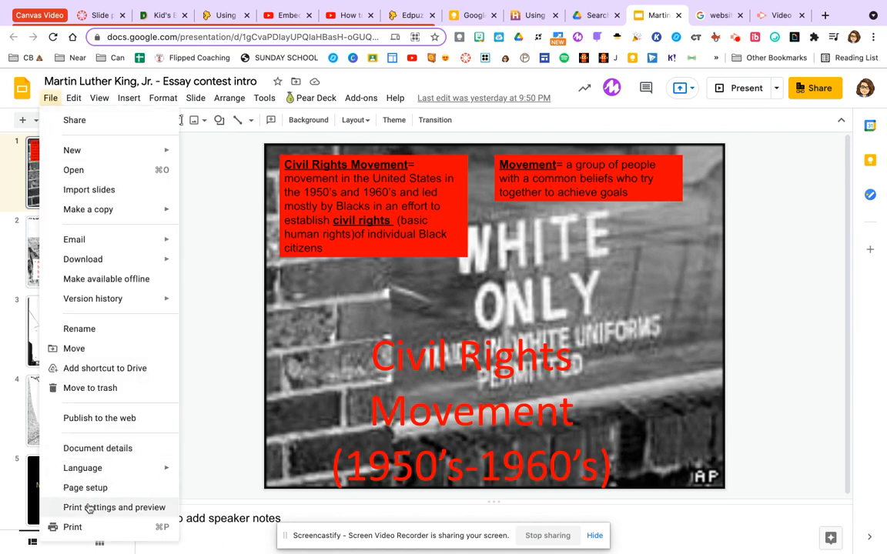
click(98, 420)
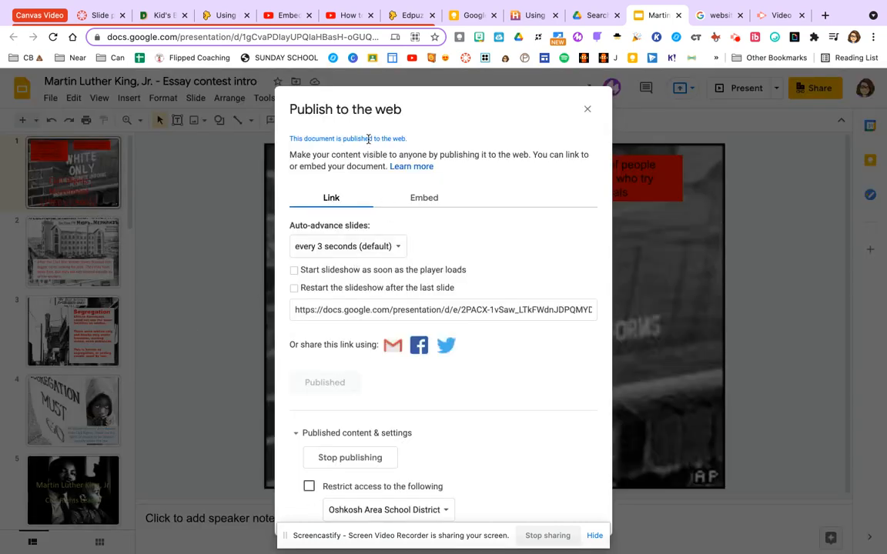
click(421, 199)
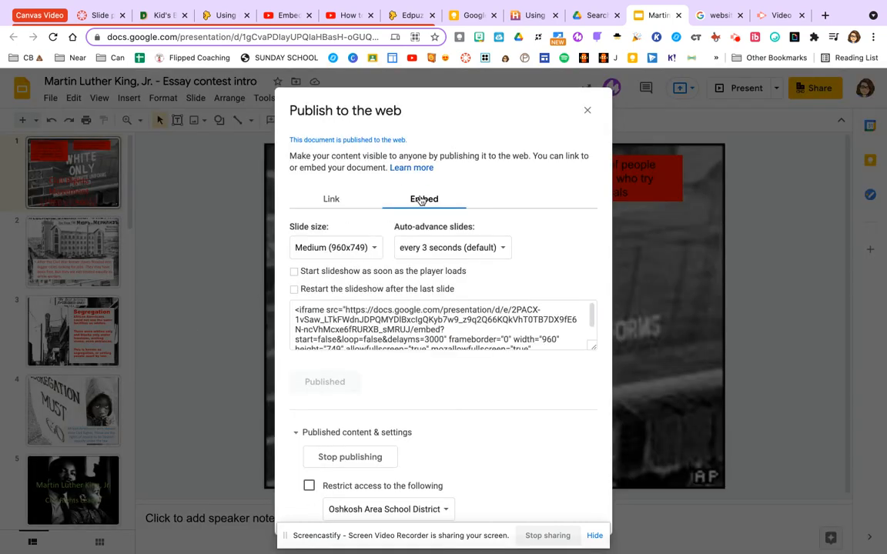
click(413, 322)
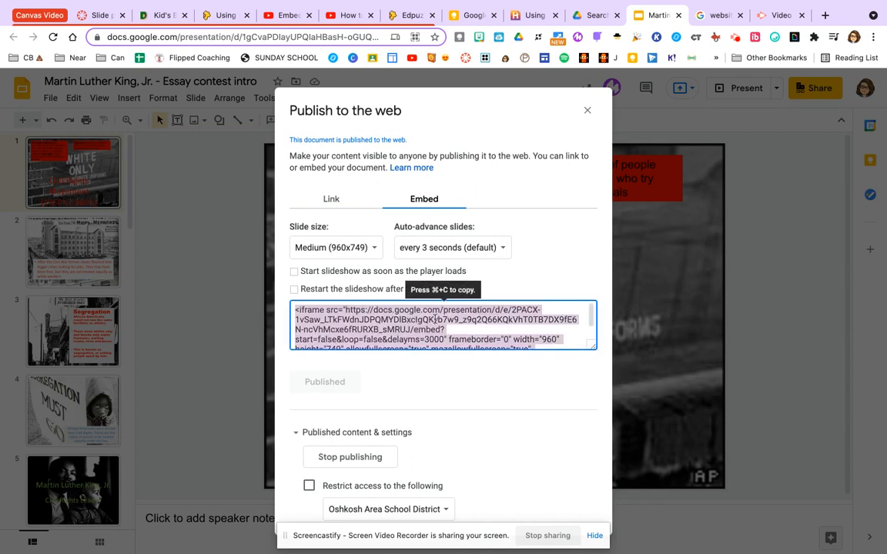
key(super+c)
Switch back to the Canvas Slide presentation embed page, embed the copied iframe code in its body and save the page.
click(100, 14)
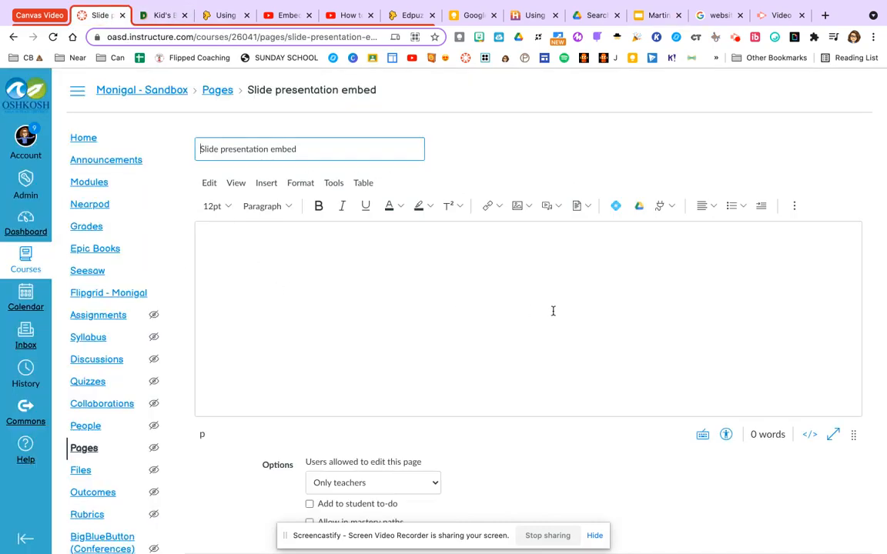
click(266, 189)
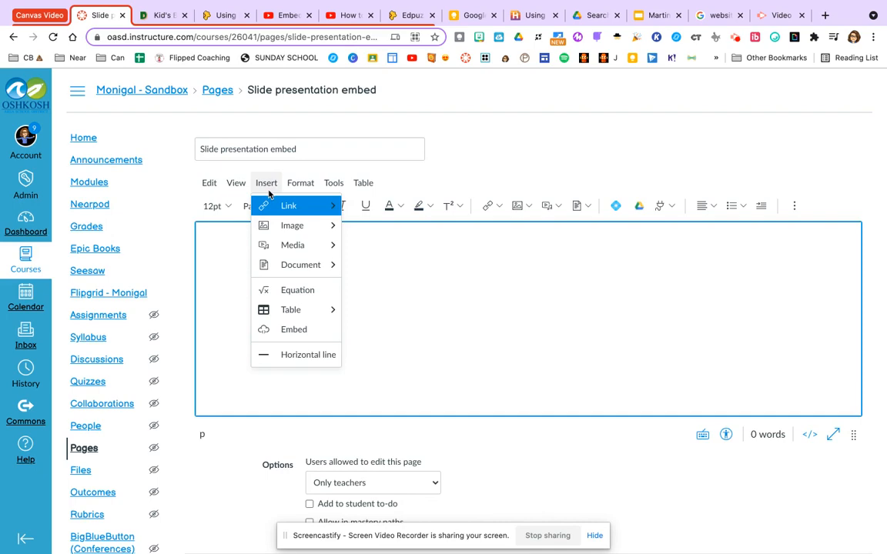
click(295, 330)
key(super+v)
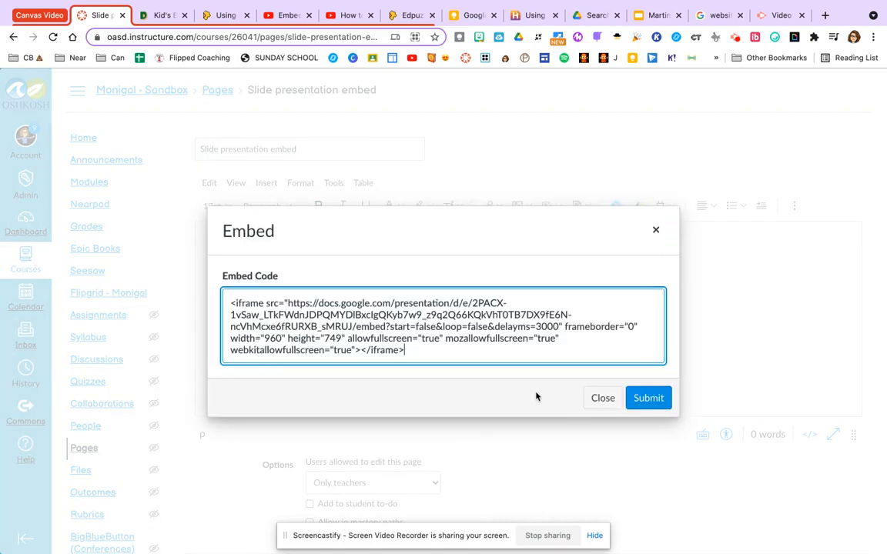
click(638, 397)
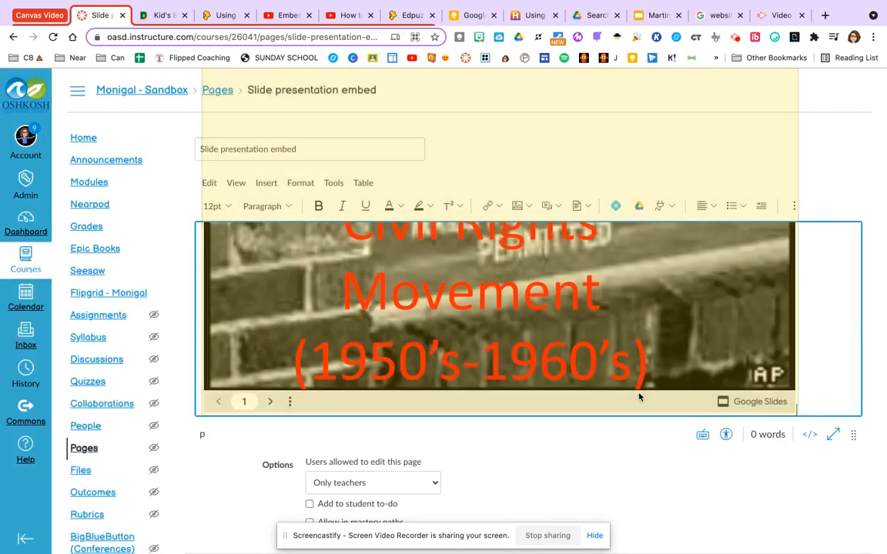
scroll(864, 483, down, 3)
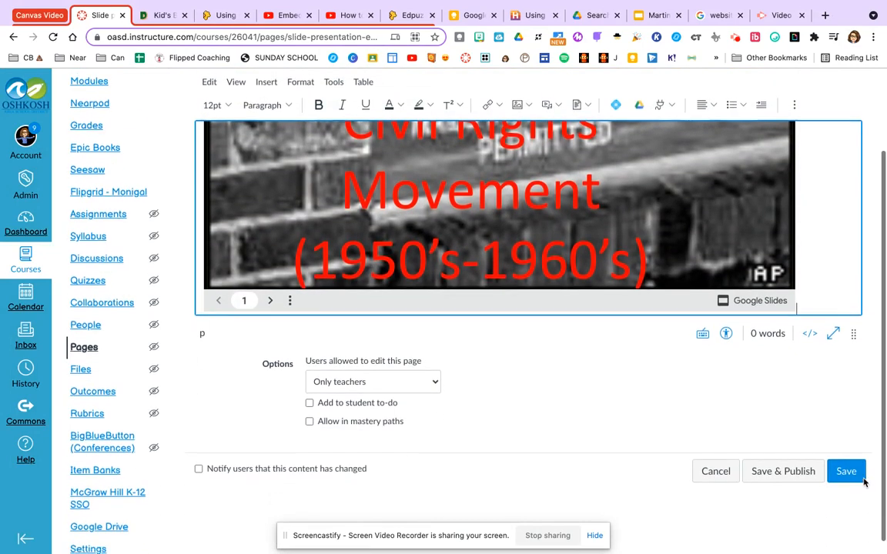
click(847, 458)
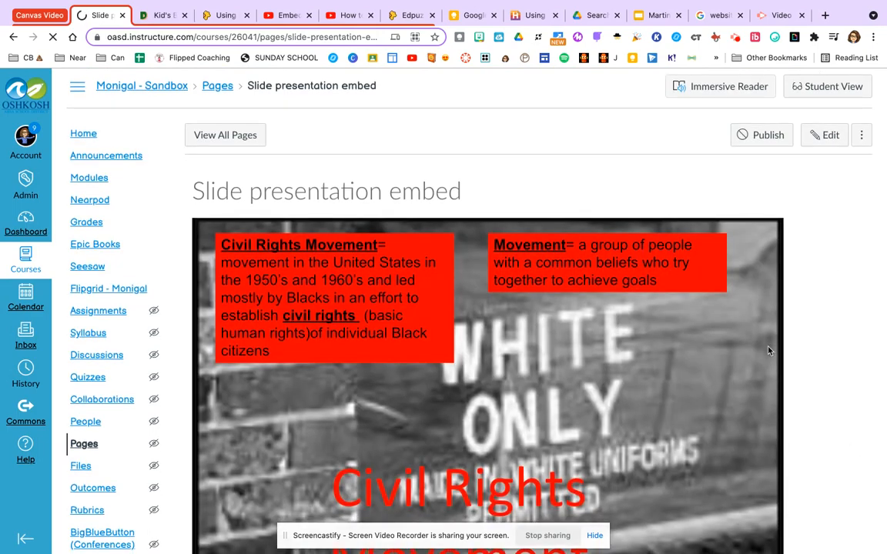
Review the embedded slides on the saved page and preview the page in Student View.
scroll(767, 351, down, 5)
scroll(831, 201, up, 5)
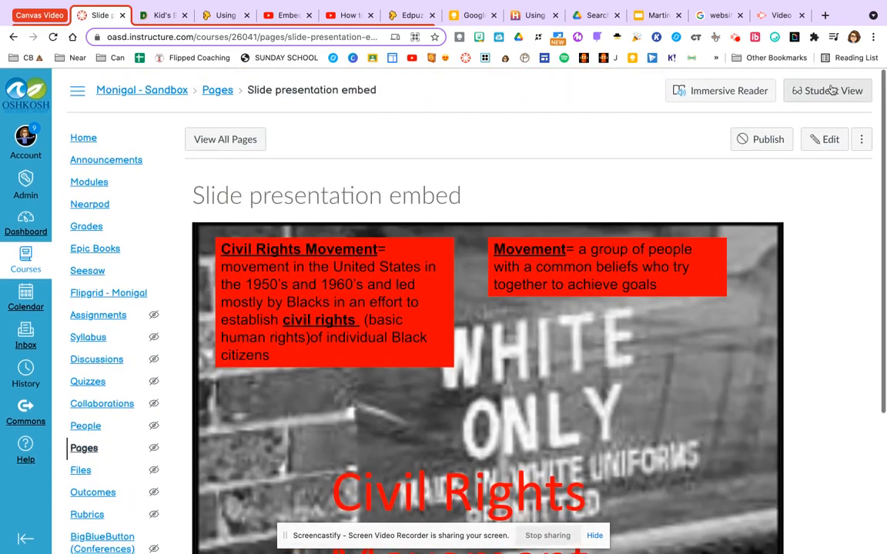
click(831, 90)
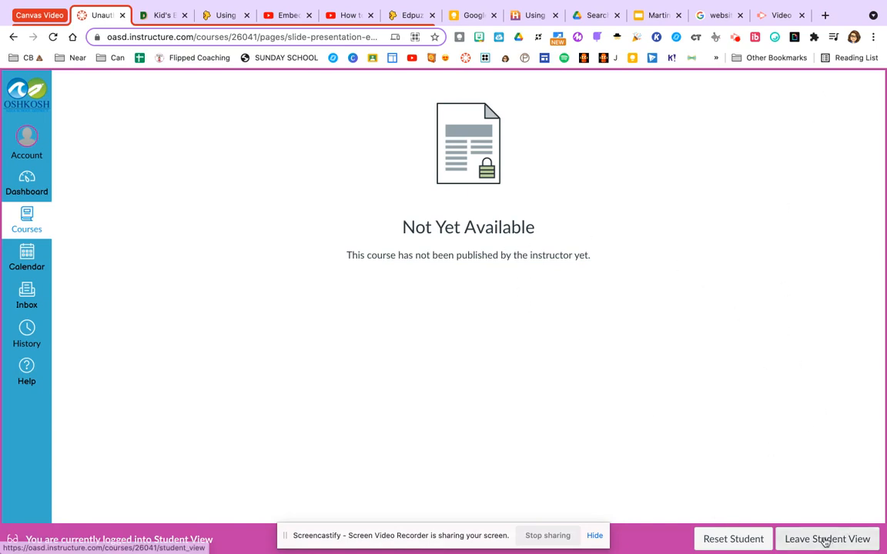
Leave Student View to publish the Slide presentation embed page and reopen it in Student View.
click(825, 541)
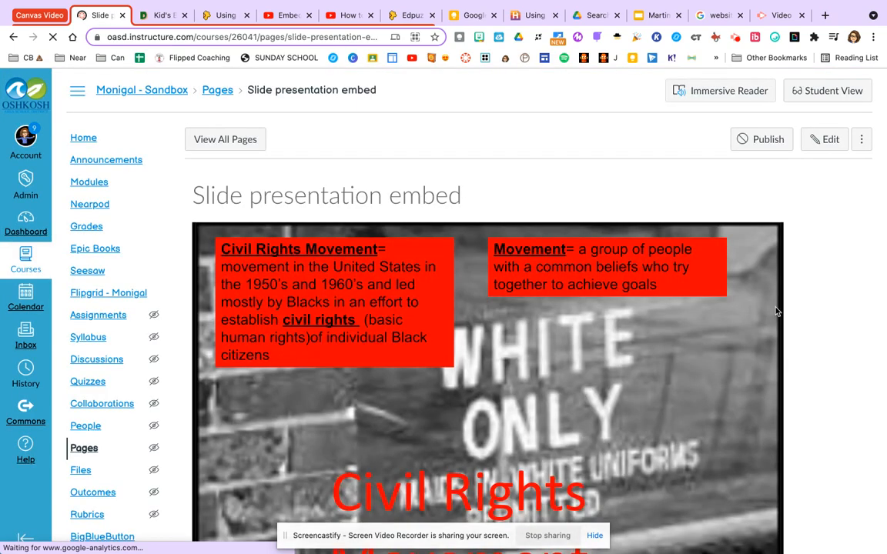
click(757, 139)
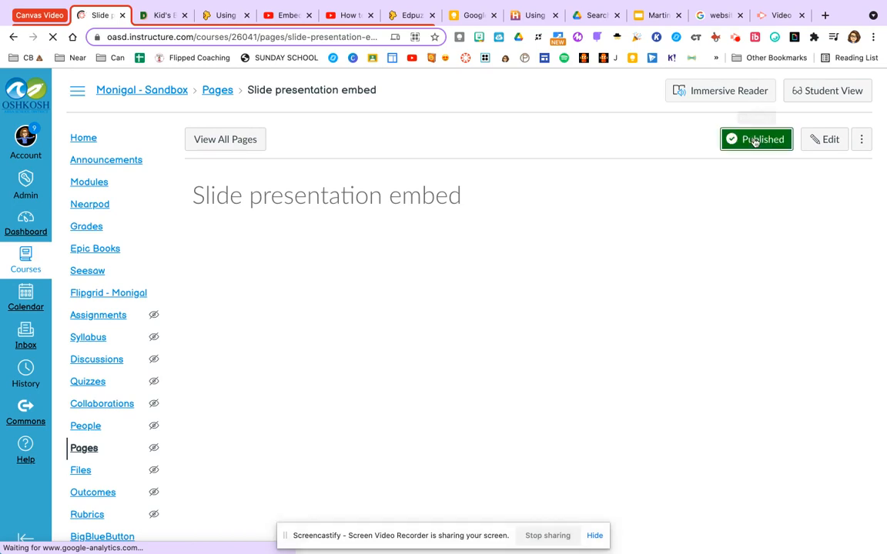
click(795, 103)
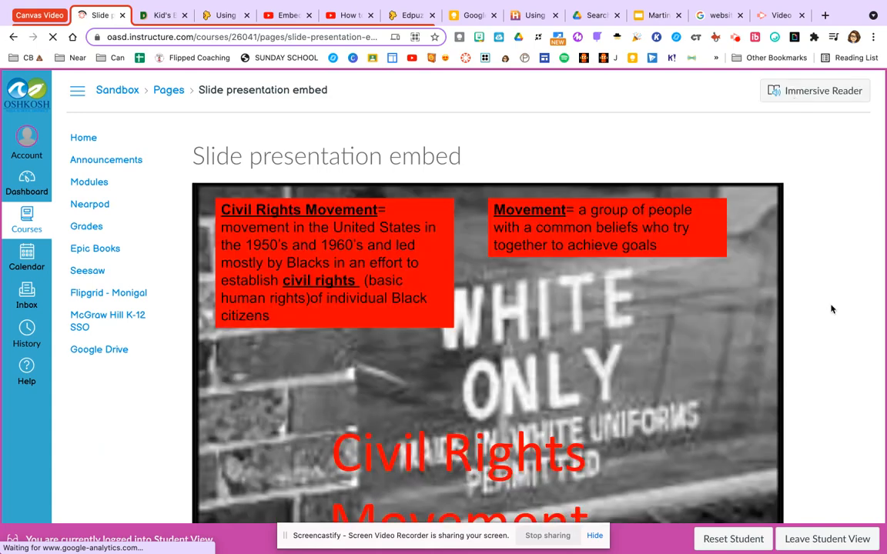
Page through the embedded Civil Rights Movement presentation to slide 3 and examine how students see it.
scroll(831, 307, down, 4)
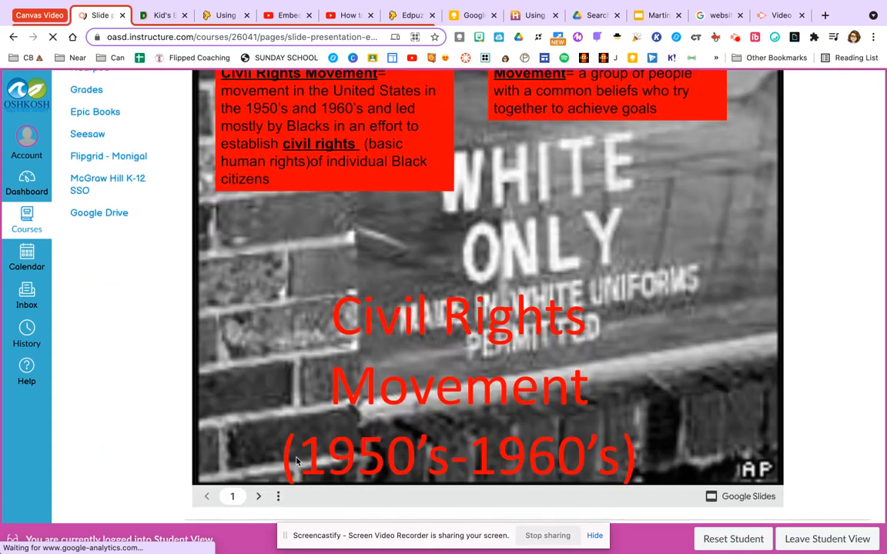
click(260, 497)
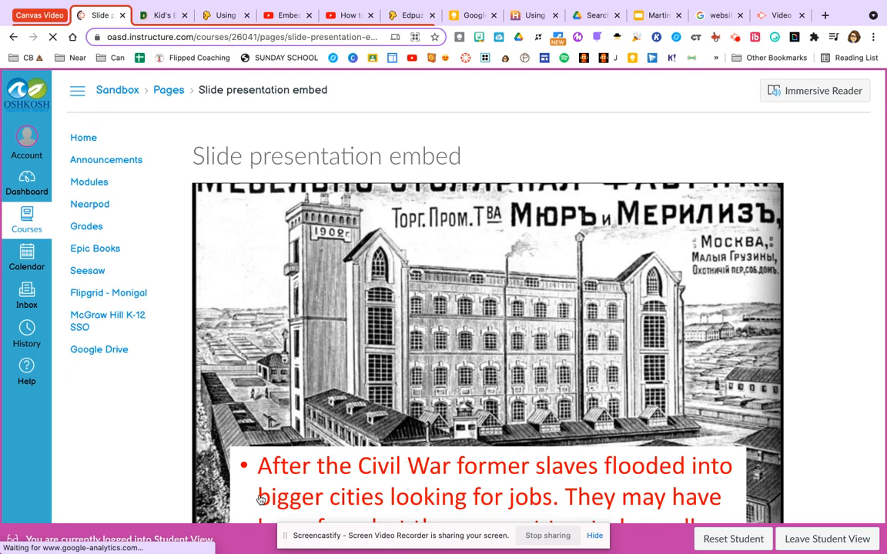
scroll(337, 422, down, 2)
scroll(333, 431, down, 5)
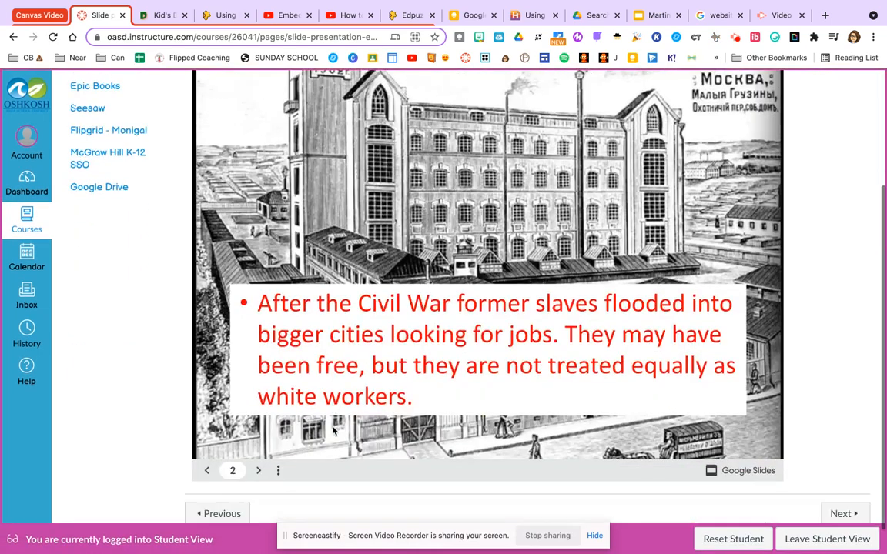
scroll(299, 382, up, 4)
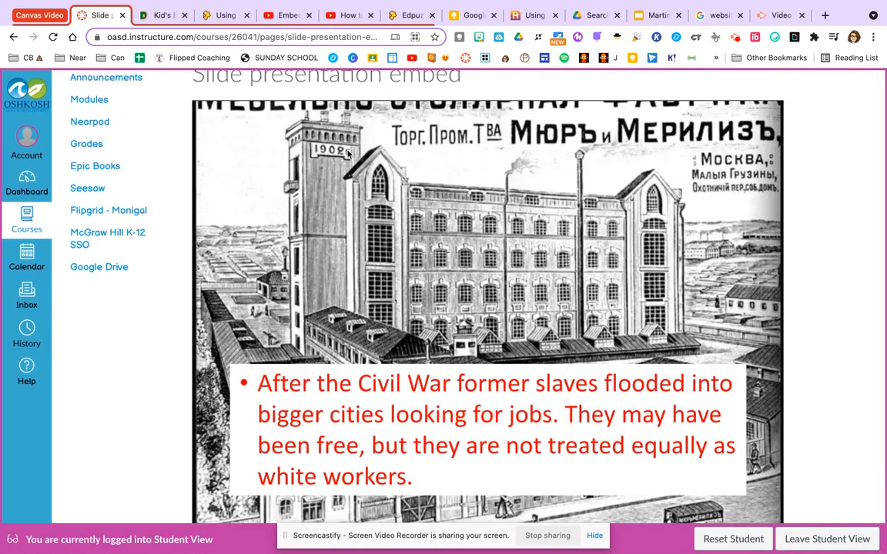
scroll(353, 293, down, 3)
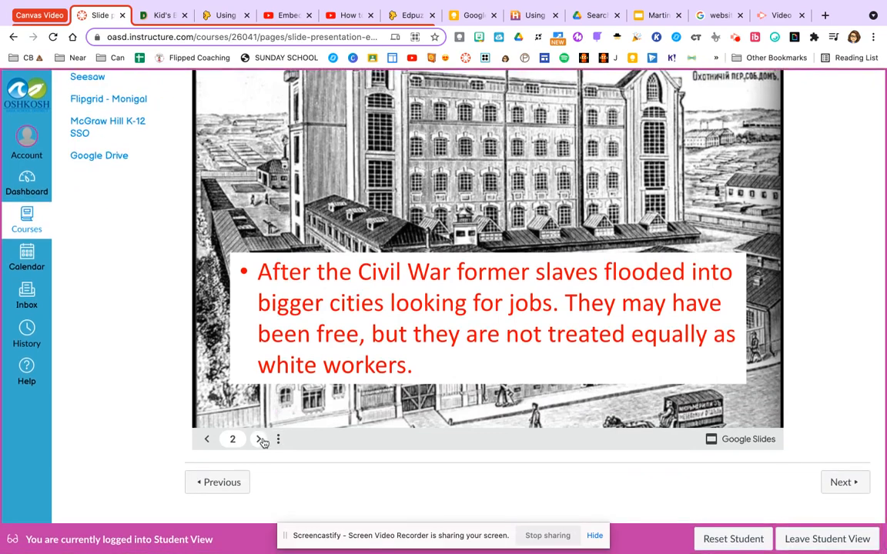
click(259, 439)
scroll(264, 443, down, 5)
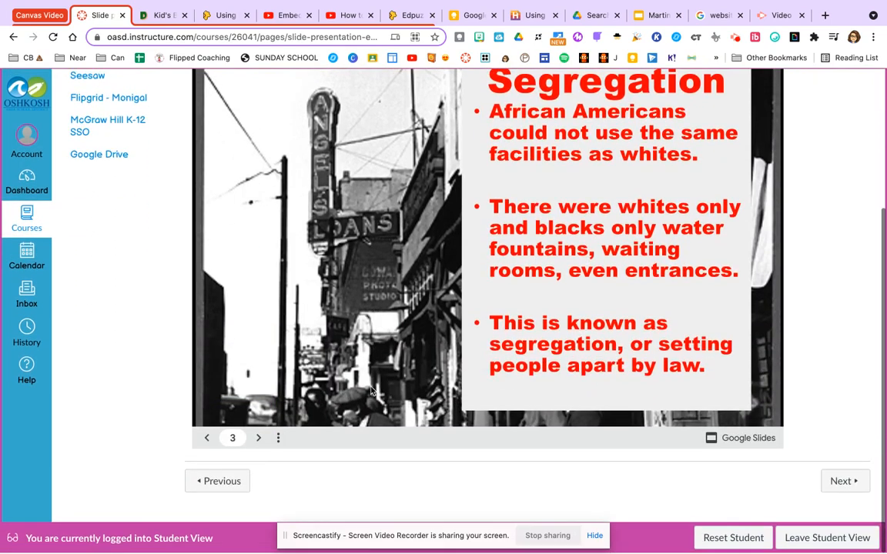
scroll(371, 391, up, 3)
scroll(370, 391, down, 3)
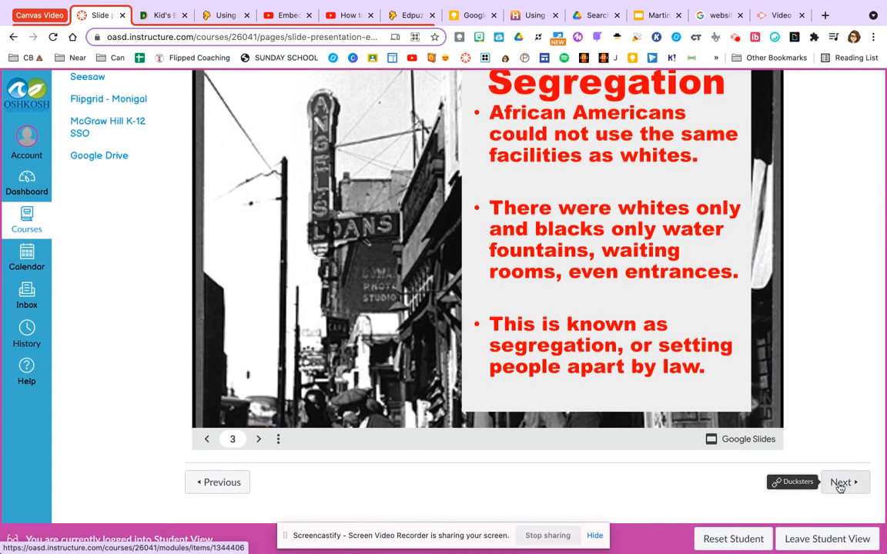
Go to the next module item, look over the Ducksters Martin Luther King, Jr. biography and return to Canvas.
click(840, 484)
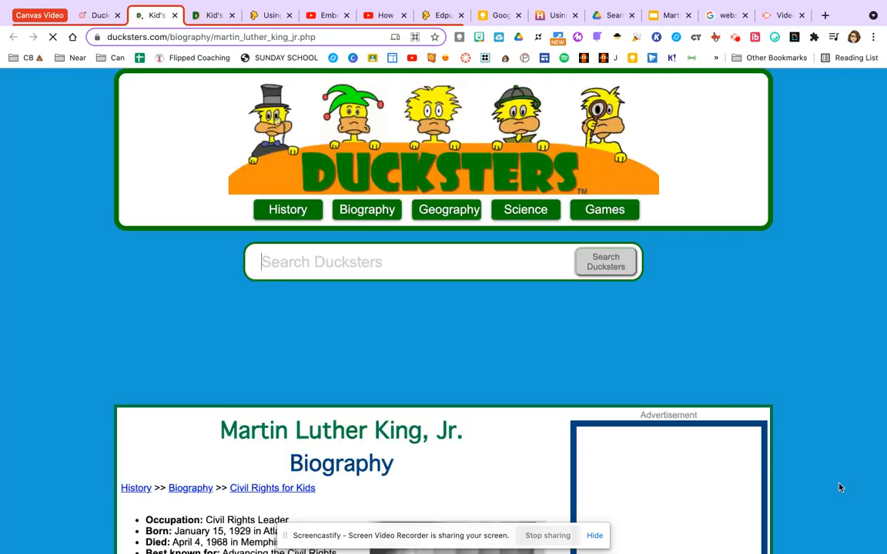
scroll(382, 406, down, 5)
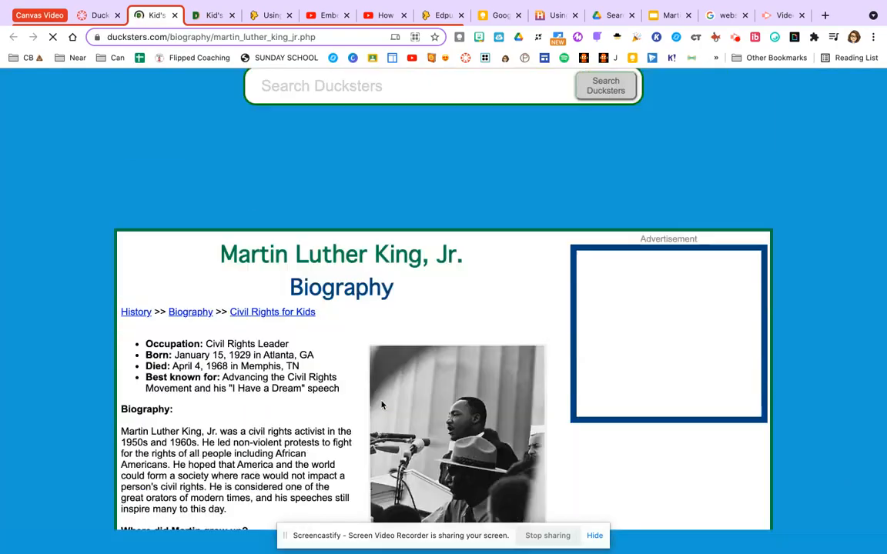
scroll(381, 414, up, 3)
scroll(382, 414, up, 3)
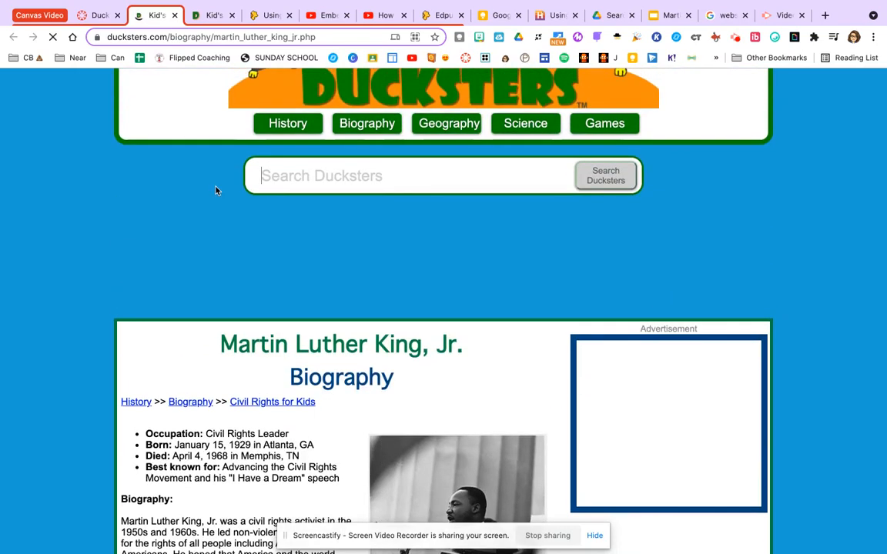
click(98, 16)
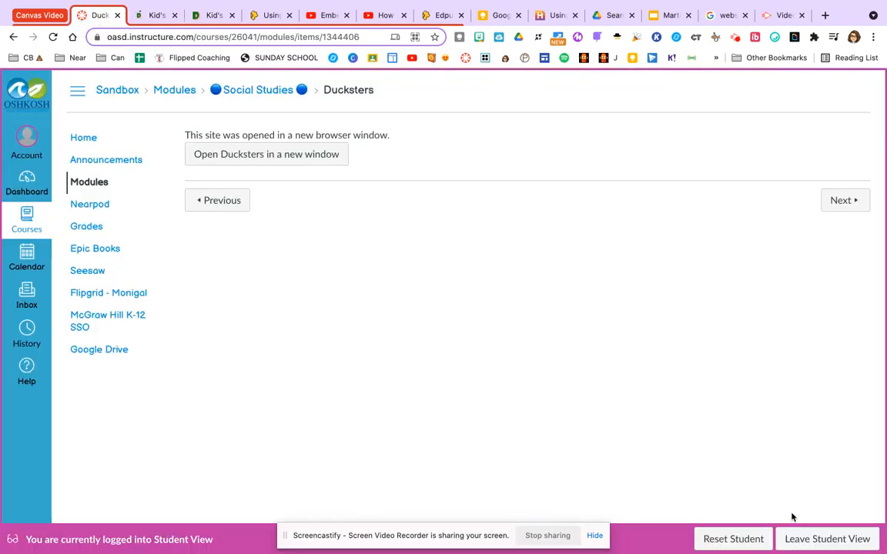
Leave Student View and return to the course's Modules list in Canvas.
click(812, 543)
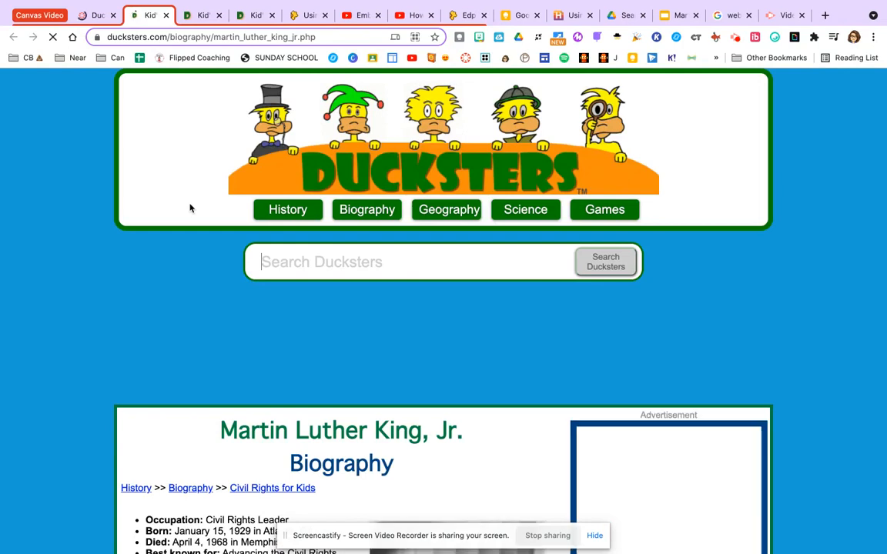
click(92, 15)
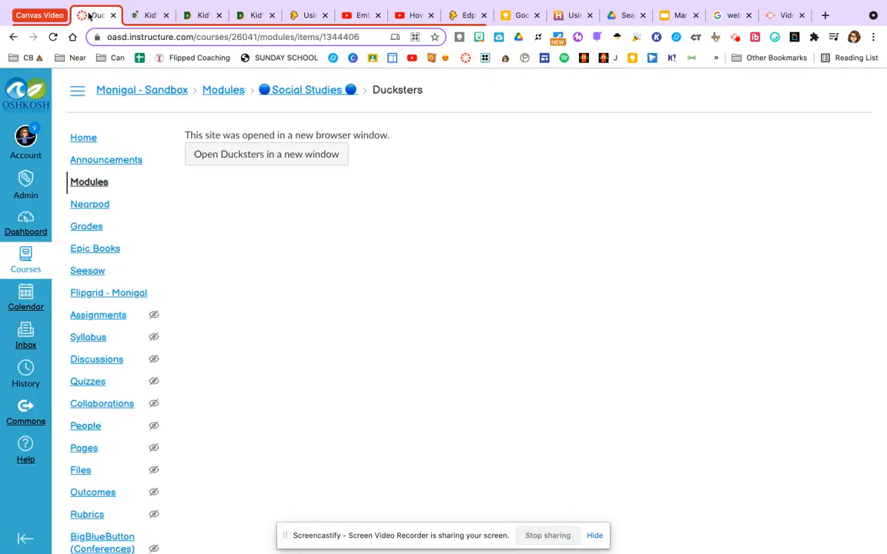
click(89, 184)
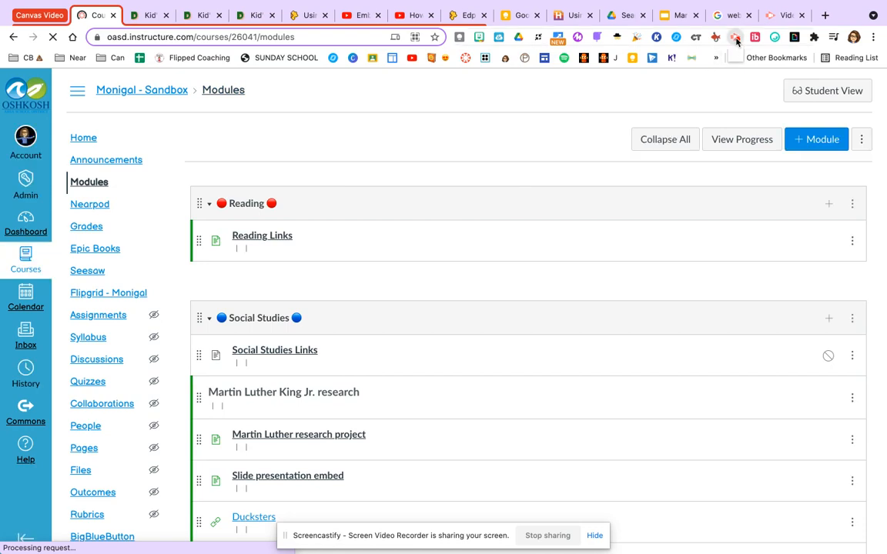
click(735, 37)
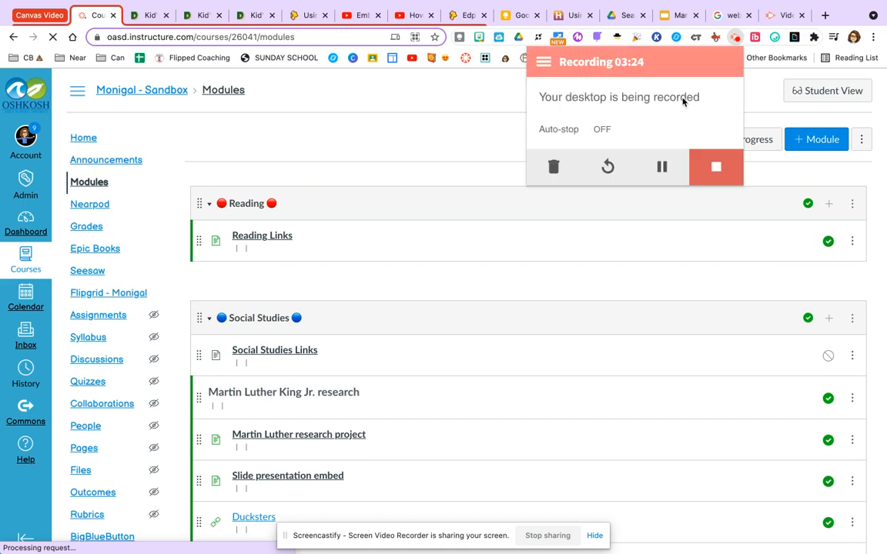
click(492, 124)
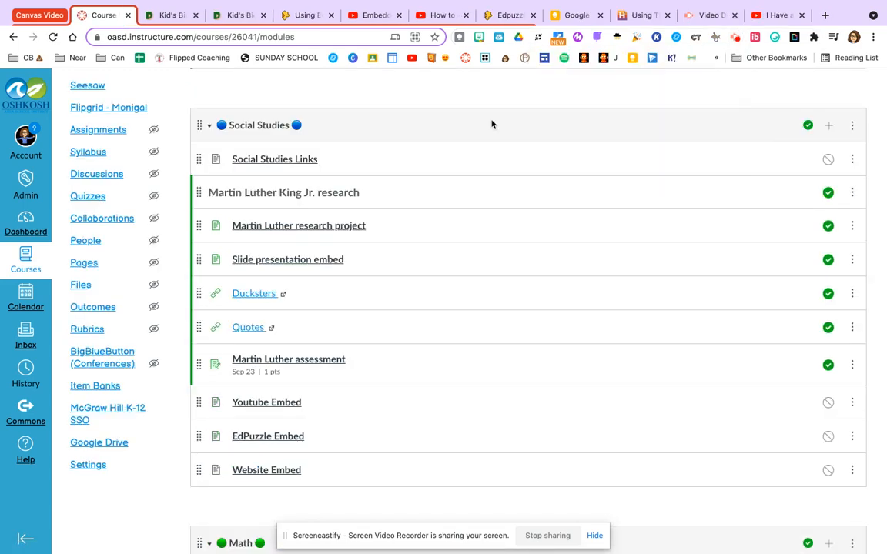
Switch to the YouTube video "I Have a Dream speech by Martin Luther King .Jr HD (subtitled)".
click(767, 15)
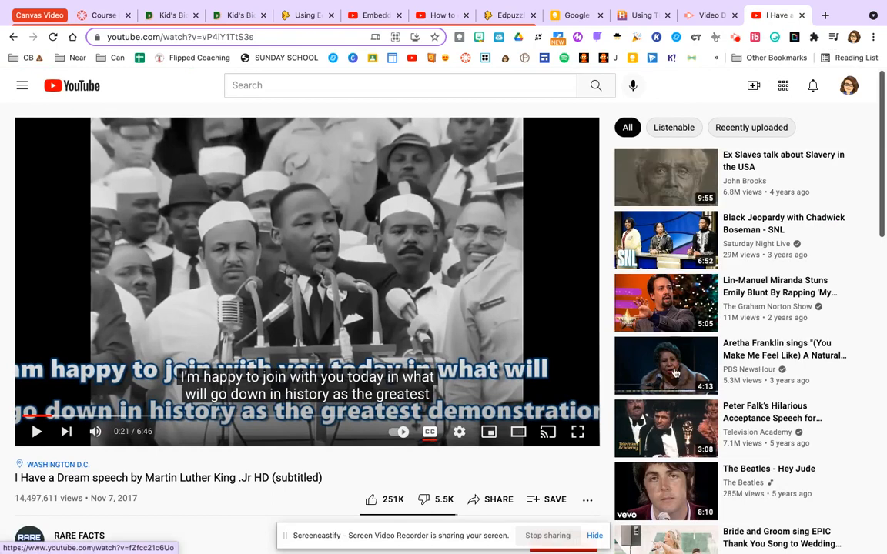
scroll(675, 404, down, 3)
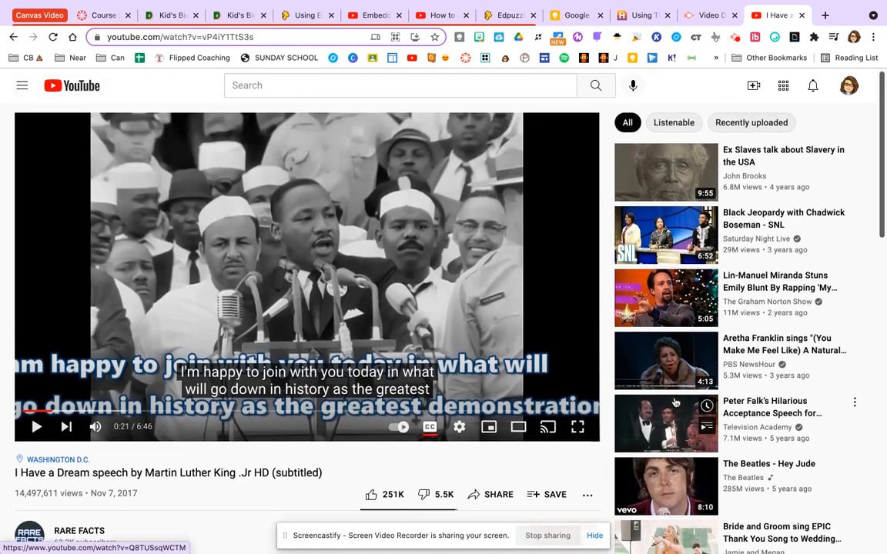
scroll(675, 401, up, 3)
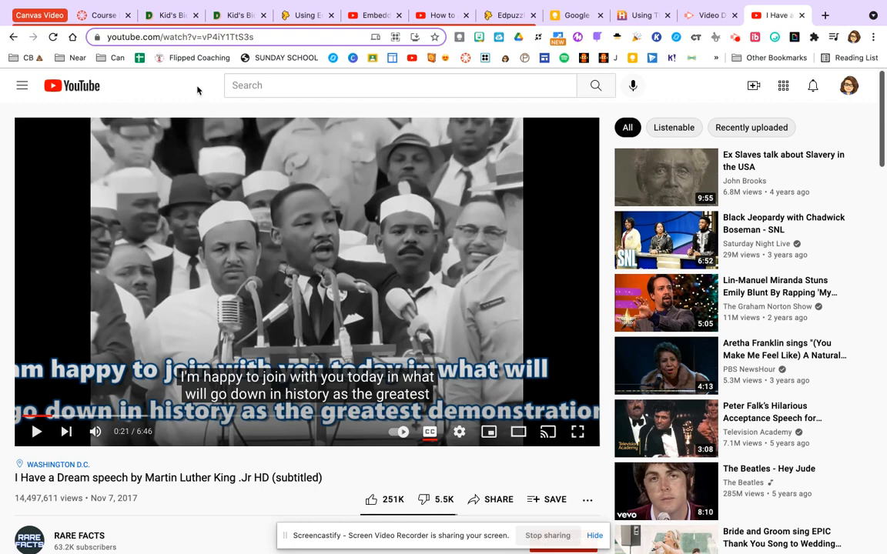
Open the embed sharing option for the "I Have a Dream" speech video and copy its iframe embed code.
click(174, 37)
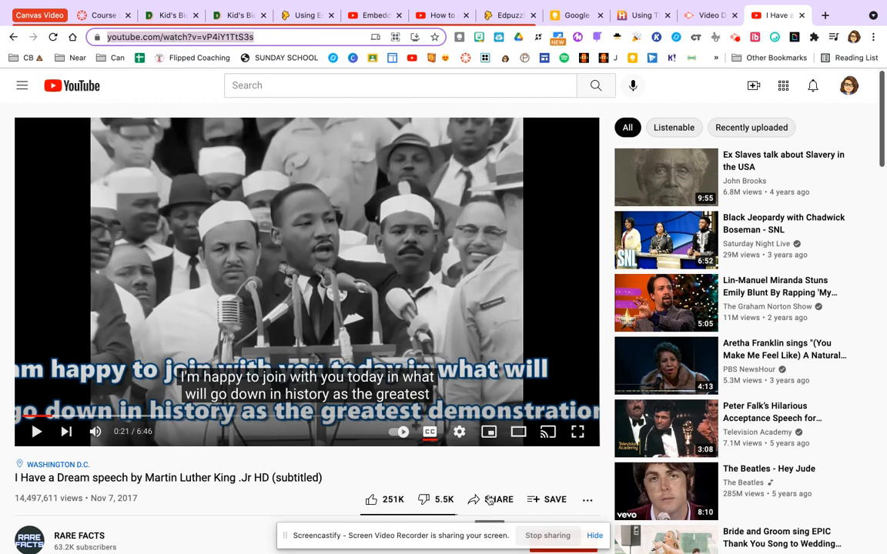
scroll(489, 500, down, 4)
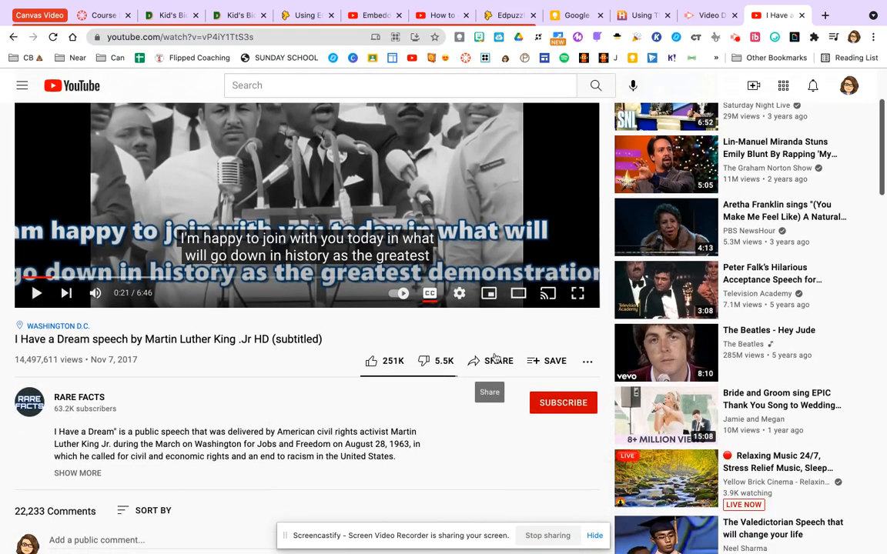
click(494, 359)
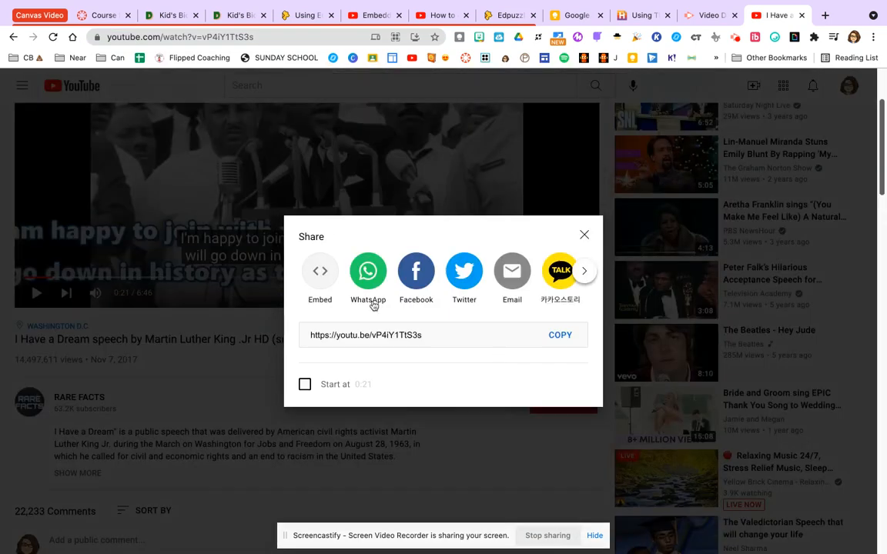
click(320, 284)
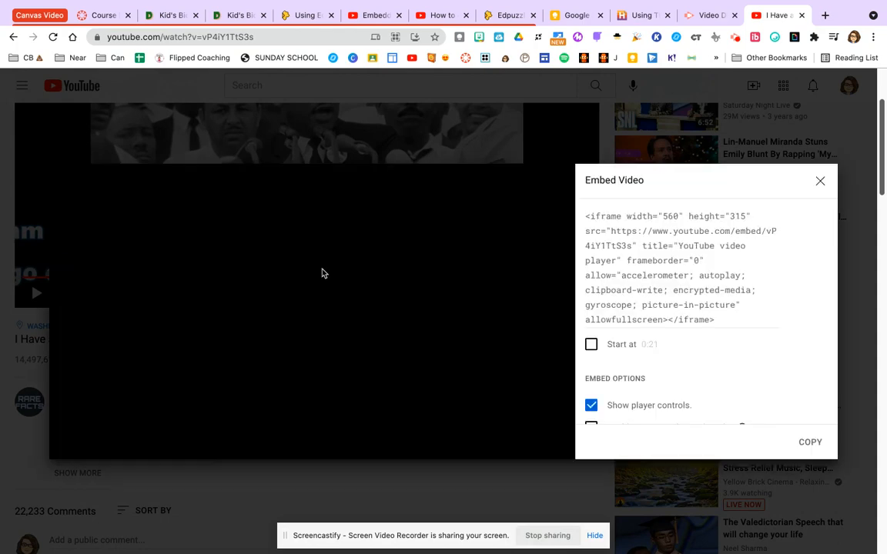
click(606, 257)
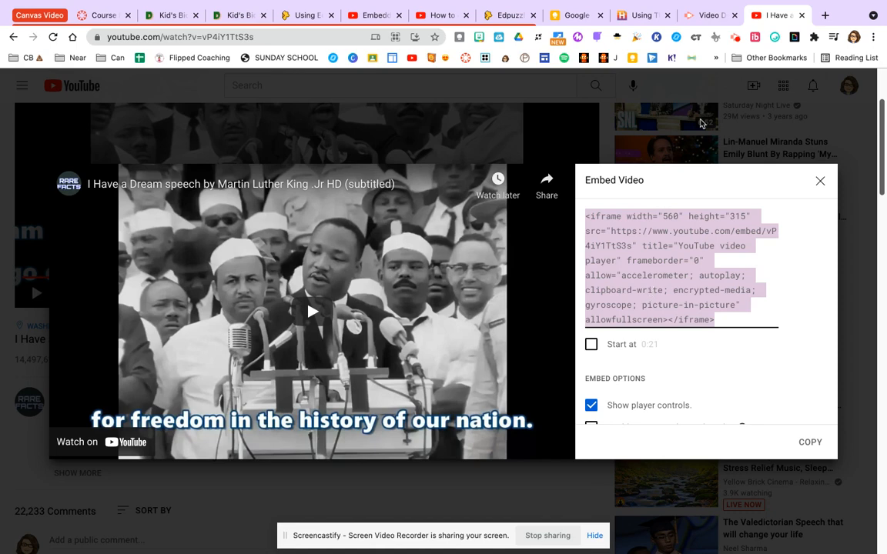
Switch to Canvas and open the Youtube Embed page of the Social Studies module for editing.
click(98, 13)
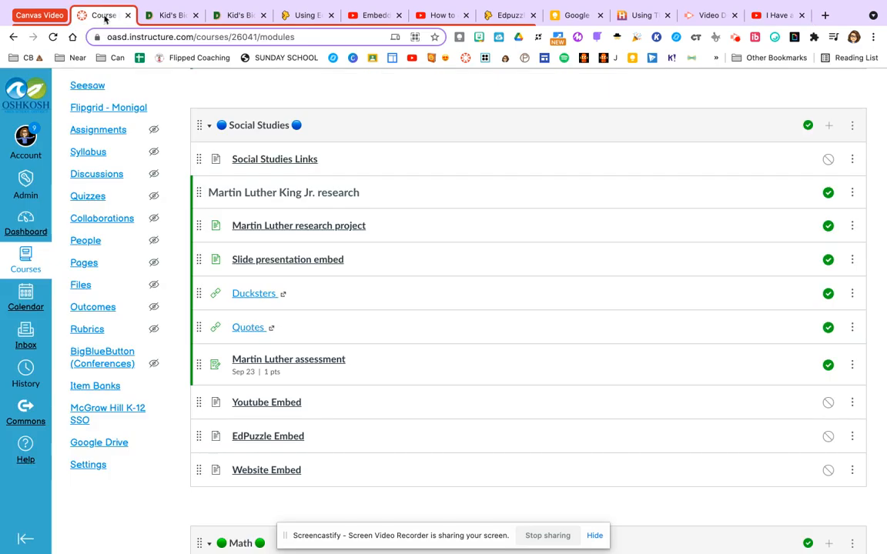
click(256, 406)
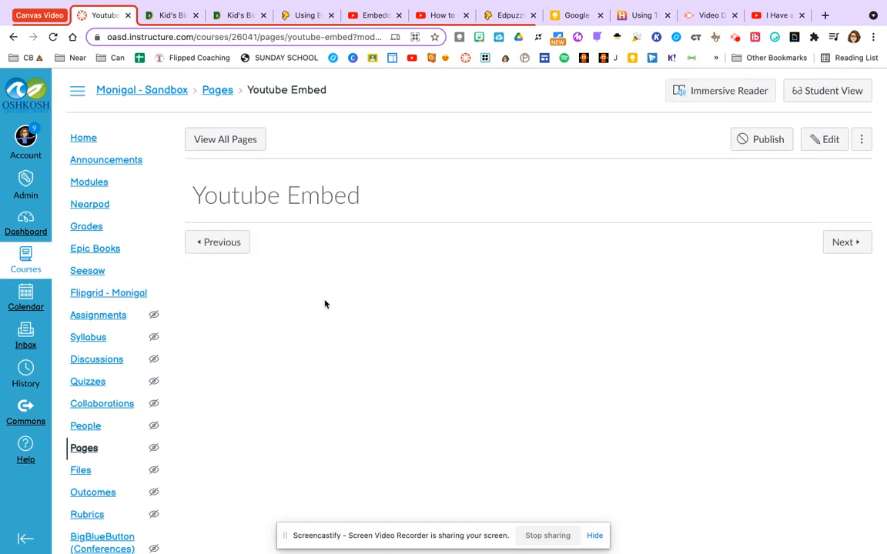
click(817, 140)
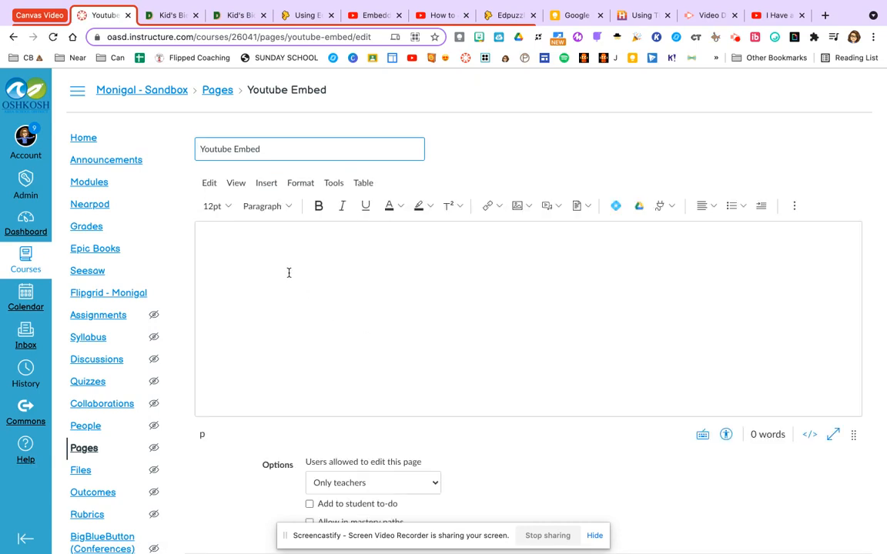
click(283, 257)
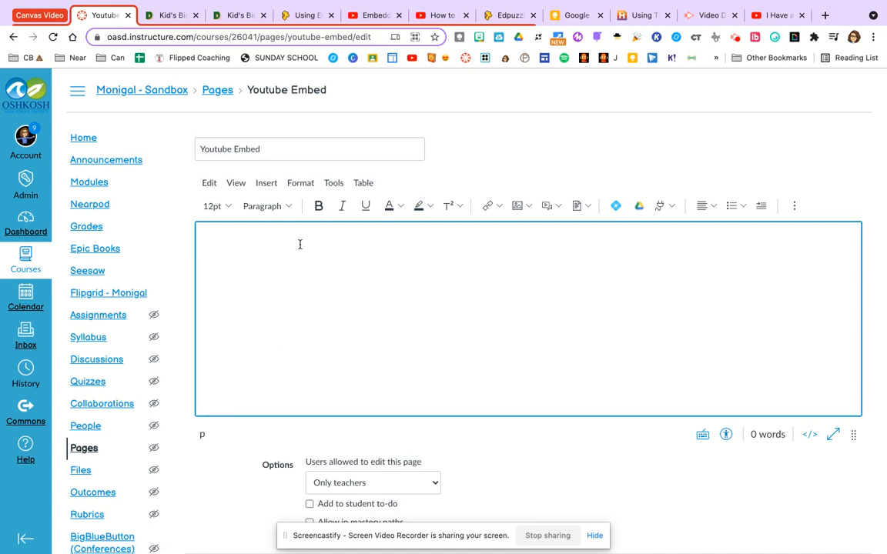
Embed the "I Have a Dream" video in the page body using the copied YouTube iframe code.
click(794, 206)
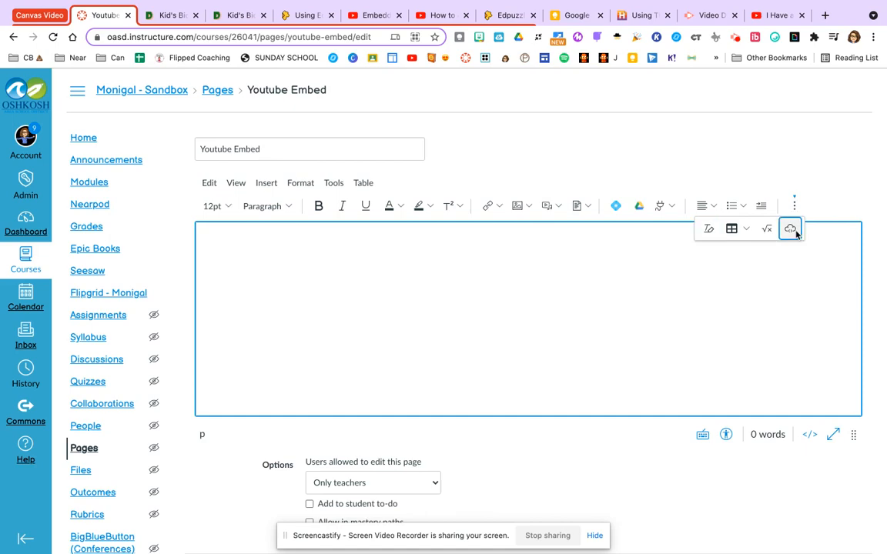
click(792, 229)
click(440, 315)
text(<iframe width="560" height="315" src="https://www.youtube.com/embed/vP4iY1TtS3c" title="YouTube video player" frameborder="0" allow="accelerometer; autoplay; clipboard-write; encrypted-media; gyroscope; picture-in-picture" allowfullscreen></iframe>)
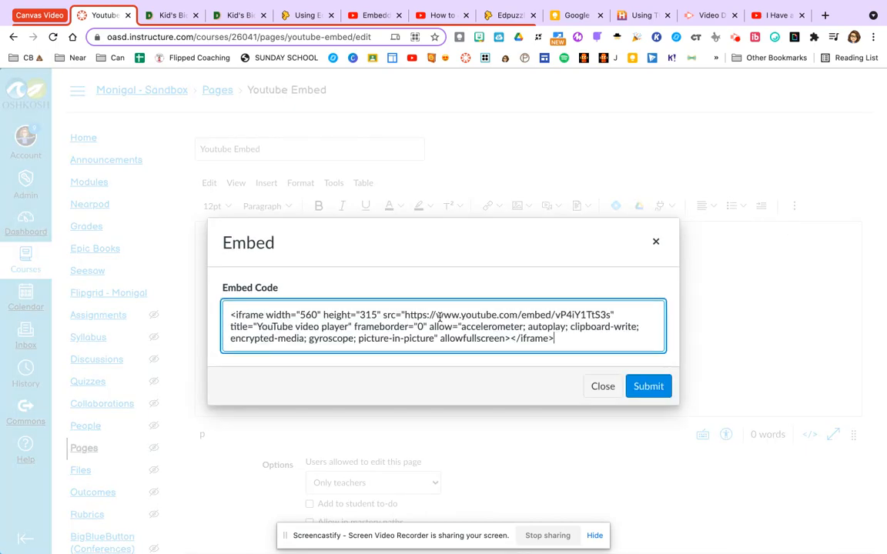
click(655, 382)
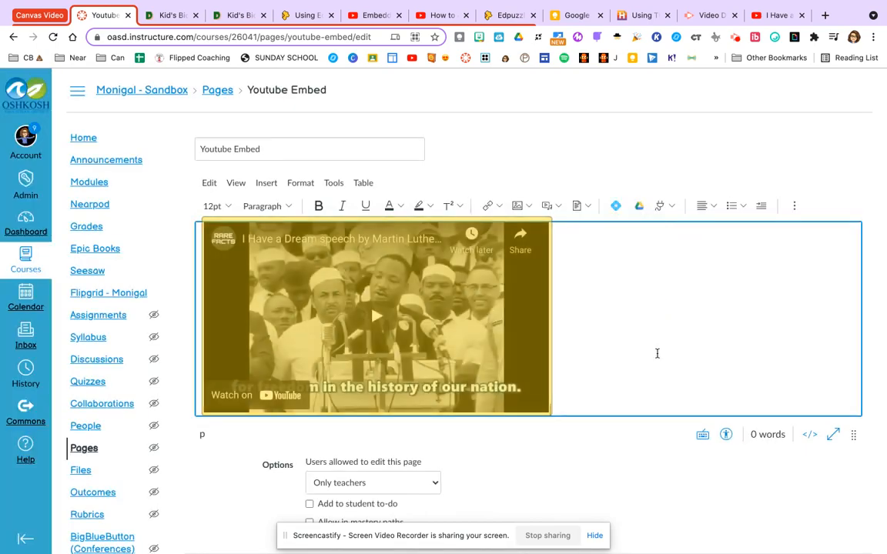
Check the embedded video's HTML code in the raw editor and save the Youtube Embed page.
scroll(638, 334, down, 1)
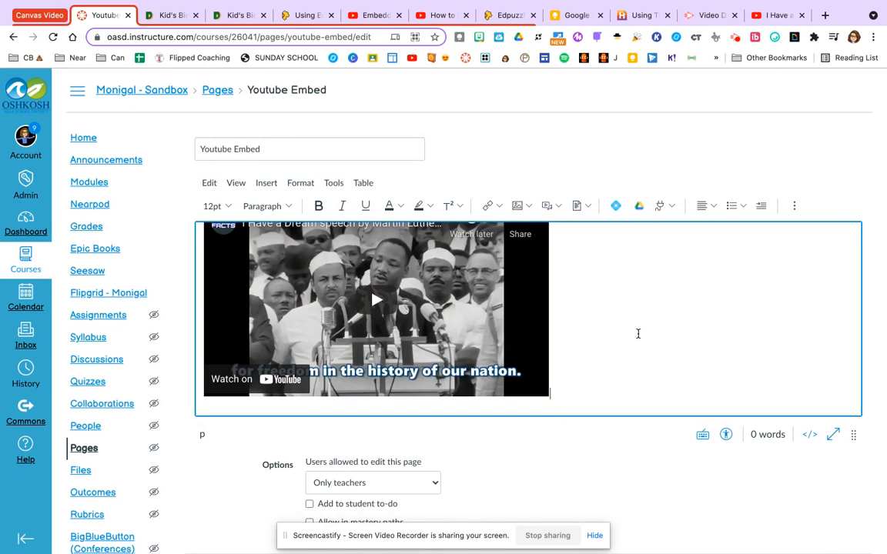
click(809, 435)
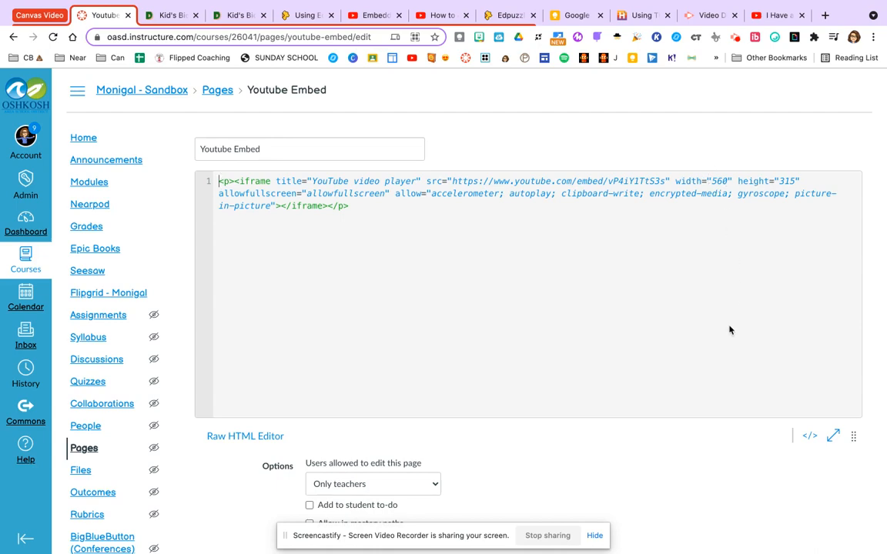
click(809, 436)
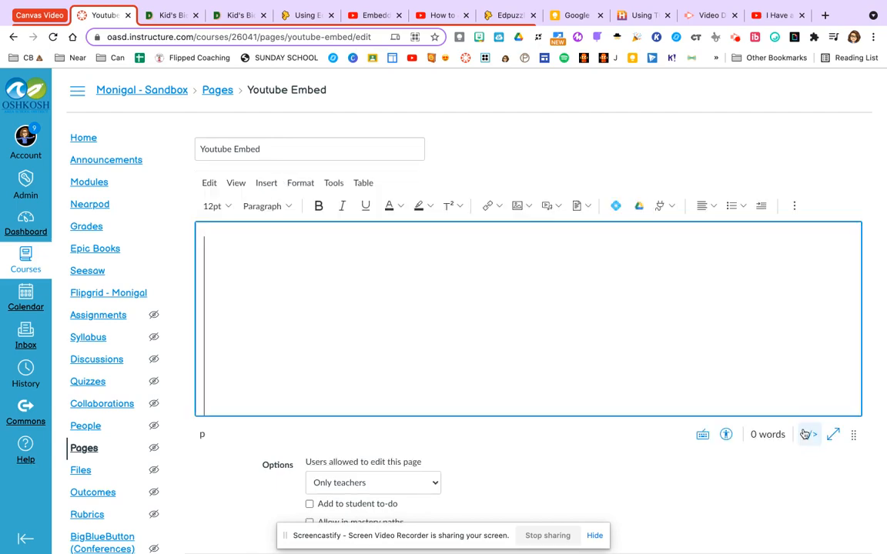
scroll(747, 470, down, 2)
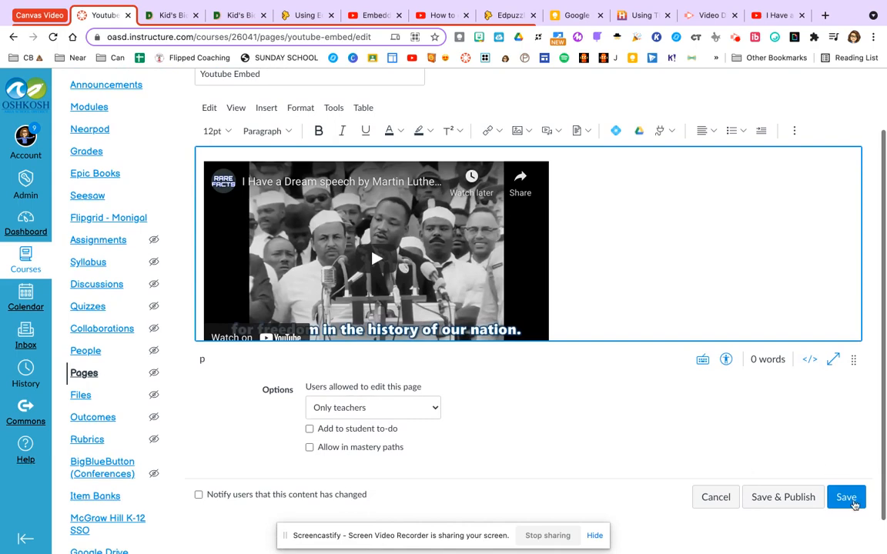
click(851, 500)
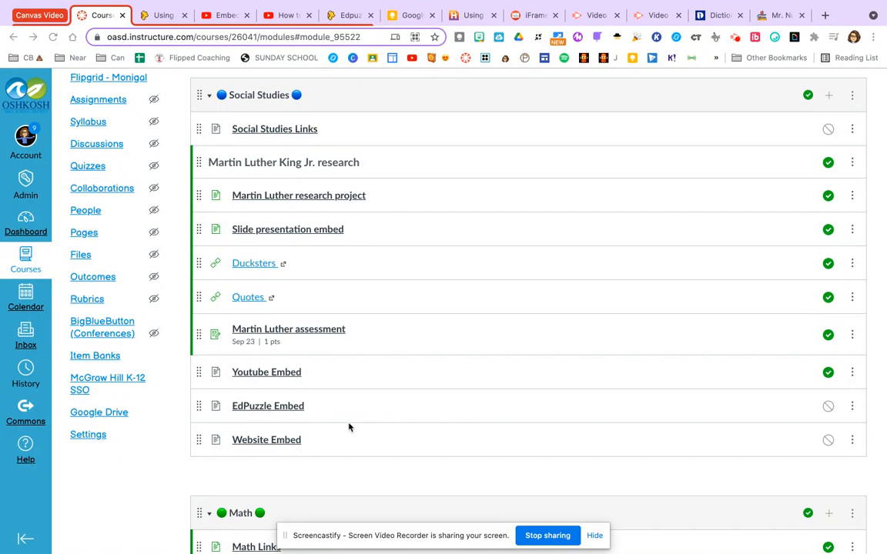
Switch to Edpuzzle and copy the medium-size embed code of the Civil War assignment in the Practice Edpuzzle class.
click(350, 17)
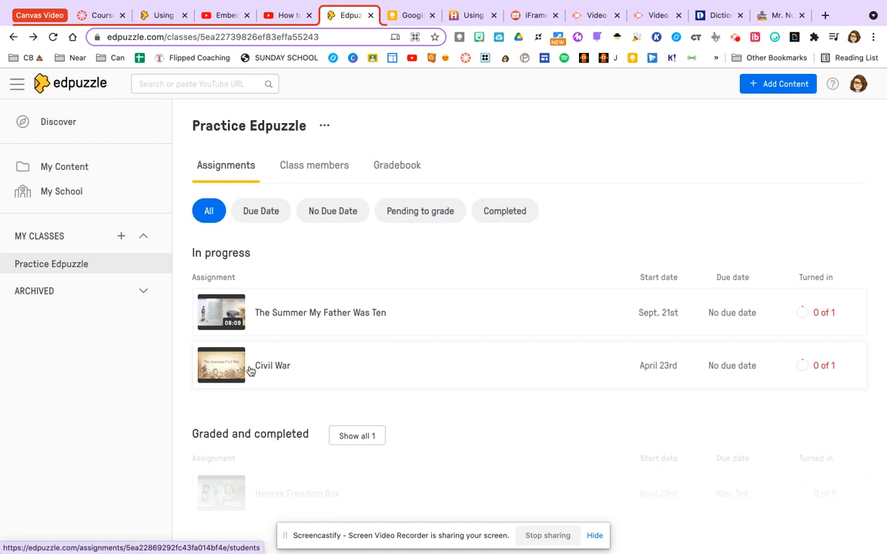
click(273, 367)
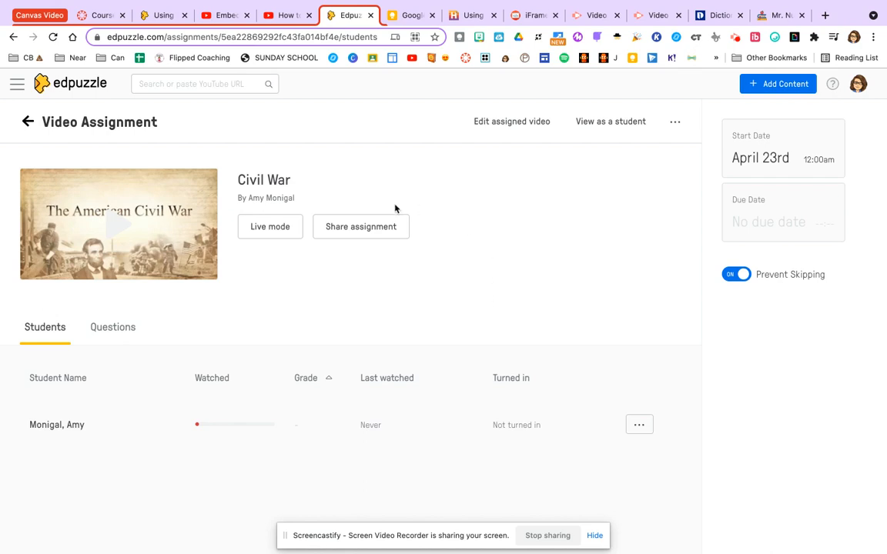
click(361, 228)
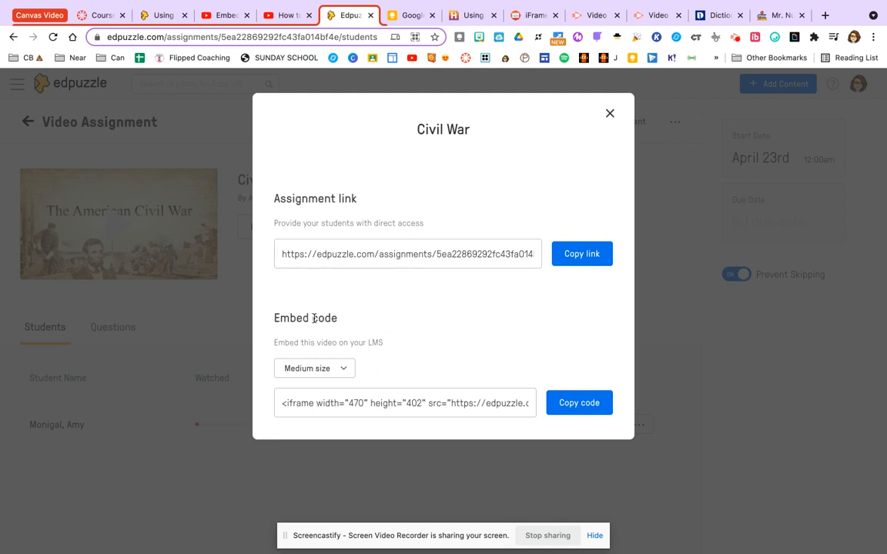
click(586, 409)
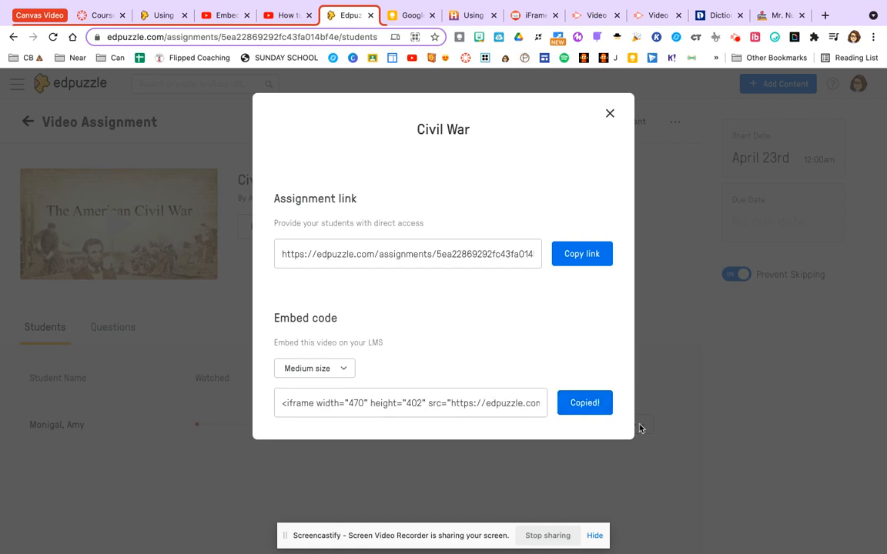
Return to Canvas and open the EdPuzzle Embed page of the Social Studies module for editing.
click(100, 14)
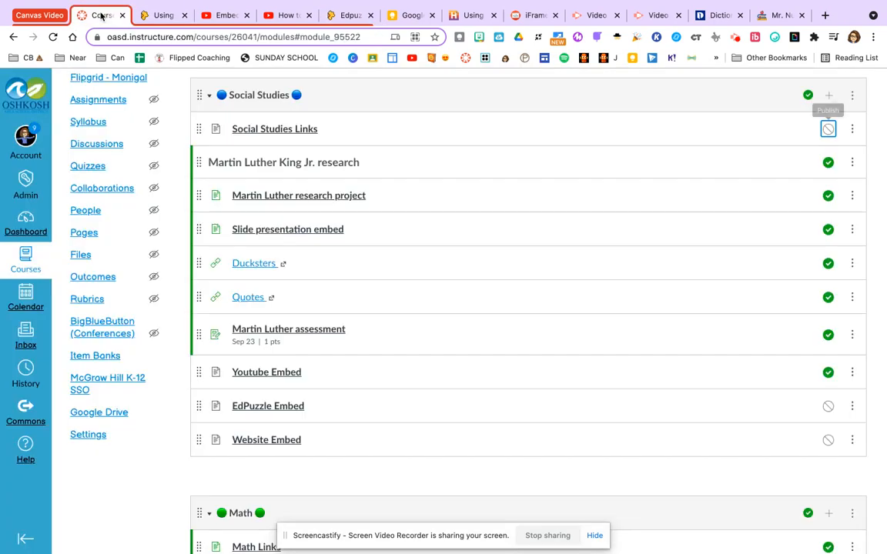
click(278, 408)
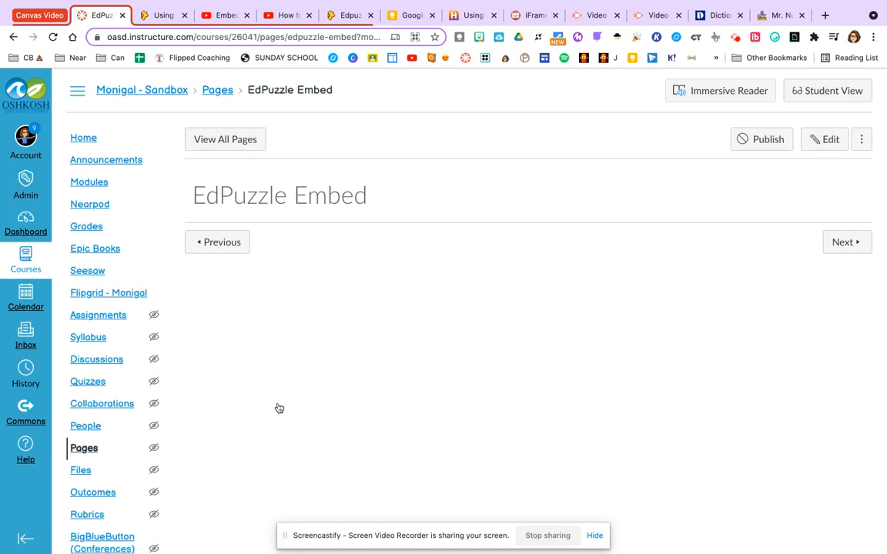
click(813, 144)
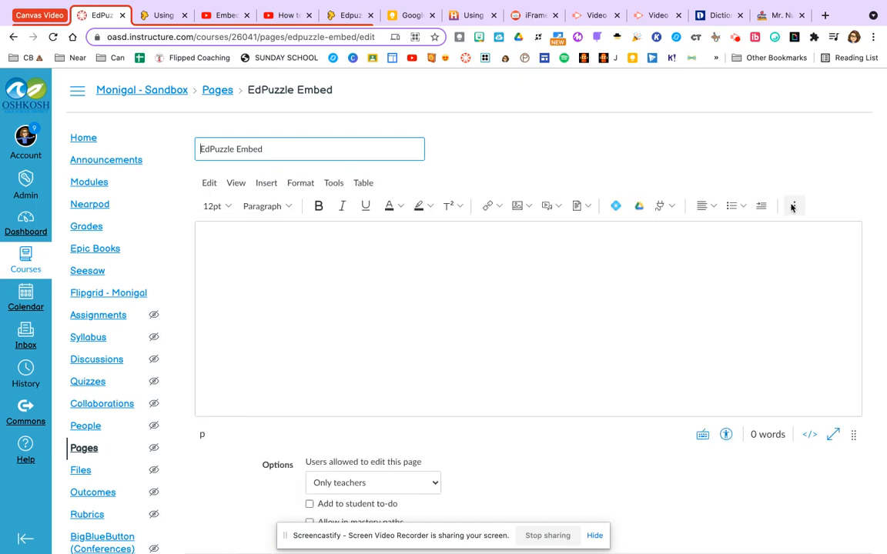
Embed the Civil War assignment in the page body using the copied Edpuzzle iframe code.
click(795, 205)
click(790, 229)
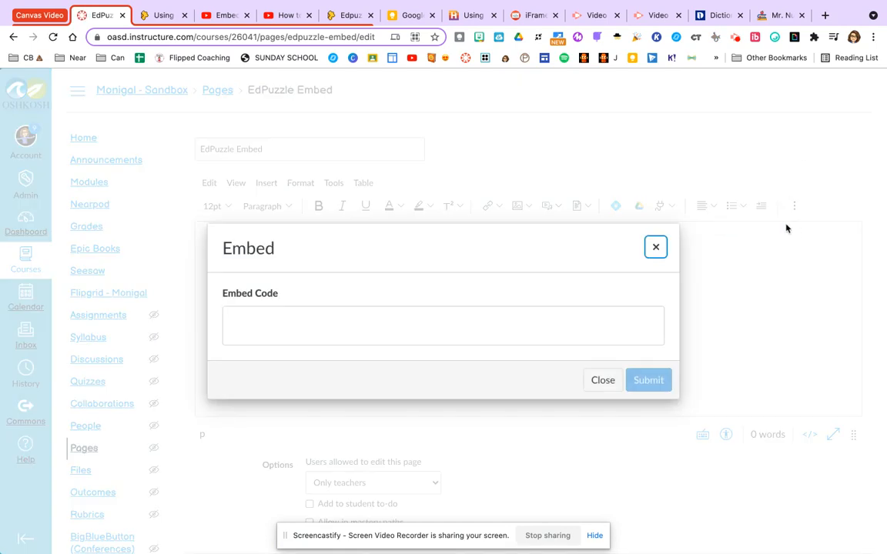
click(537, 310)
key(ctrl+v)
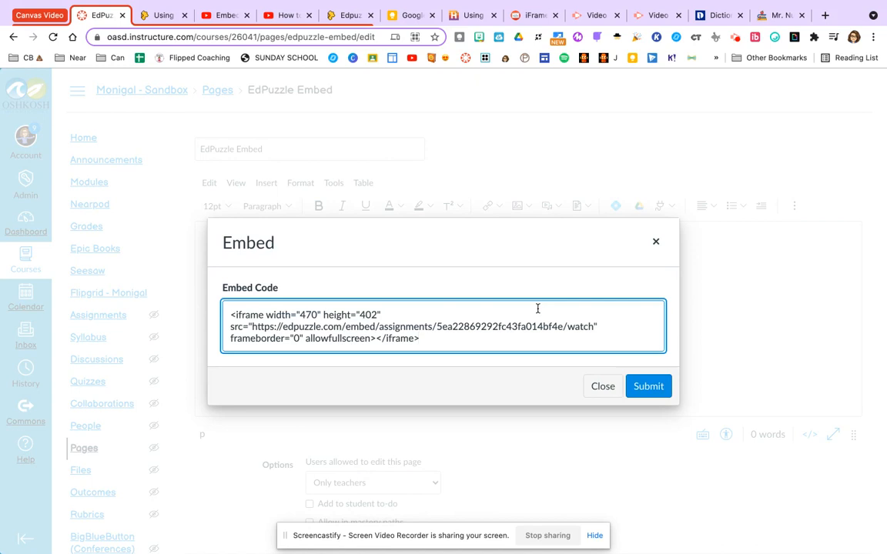
click(648, 386)
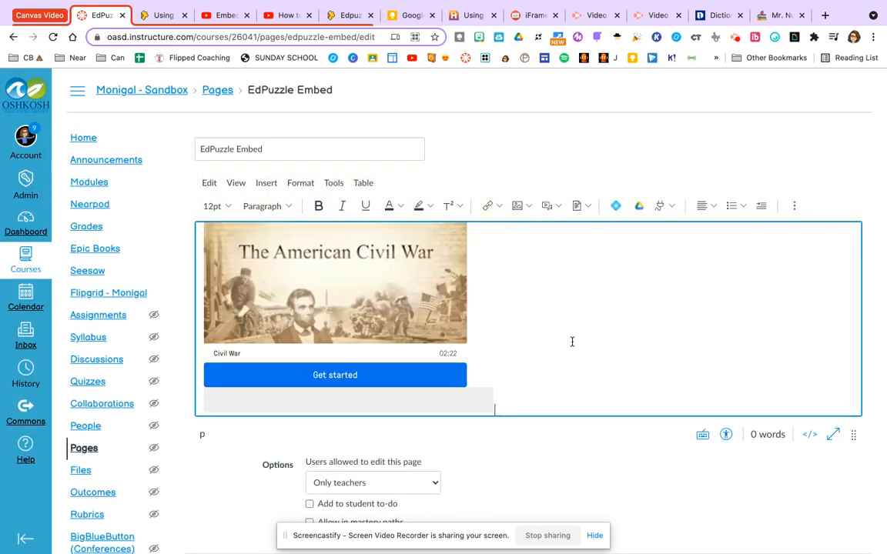
Get started with the embedded Civil War assignment and examine its video player inside the page editor.
scroll(571, 342, down, 1)
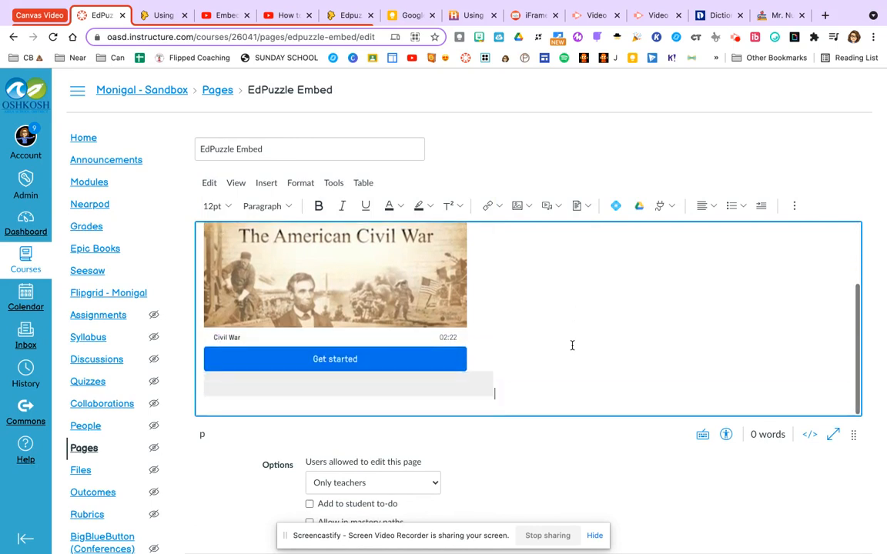
click(357, 360)
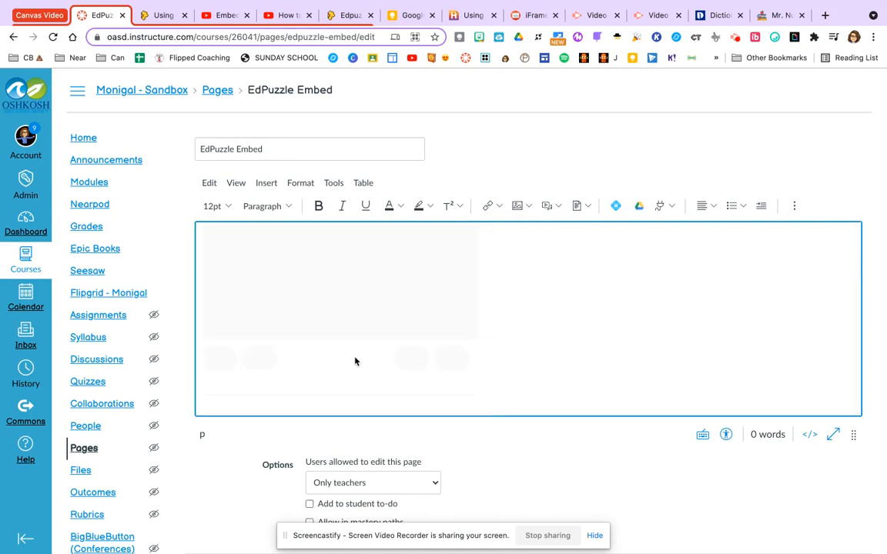
scroll(552, 338, up, 2)
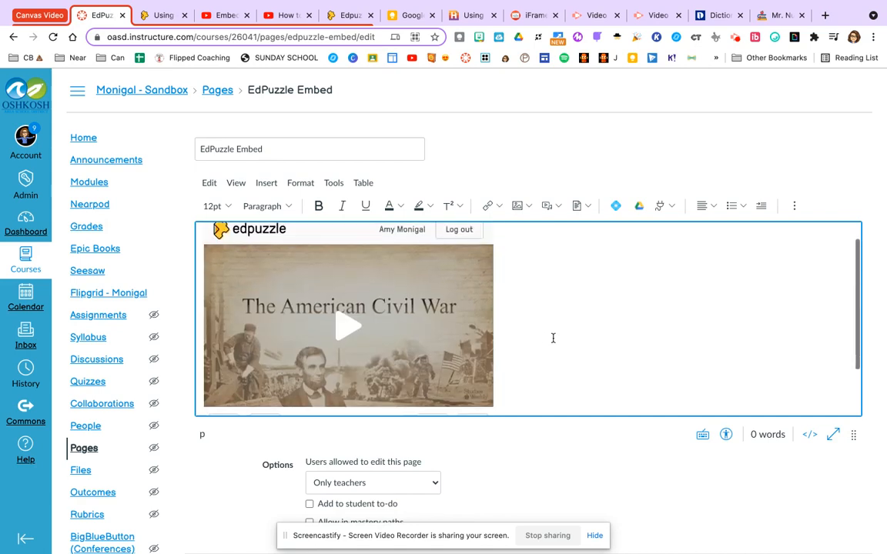
scroll(553, 338, down, 2)
scroll(552, 338, up, 2)
scroll(552, 338, down, 2)
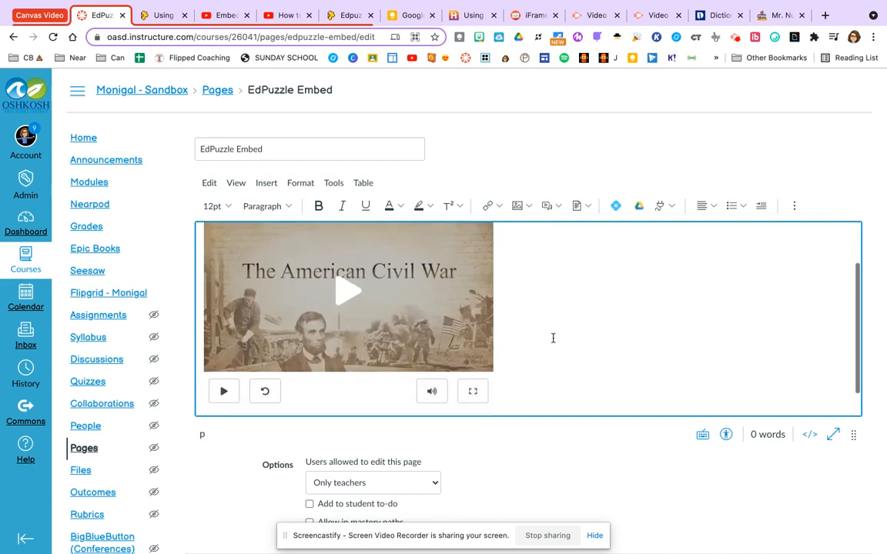
Save the EdPuzzle Embed page and return to the Social Studies module in the course's Modules list.
scroll(629, 473, down, 3)
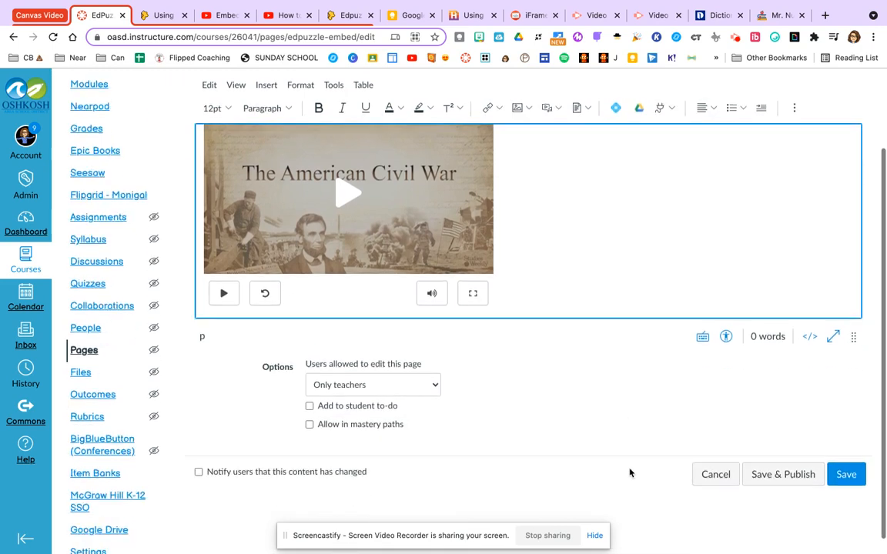
click(841, 467)
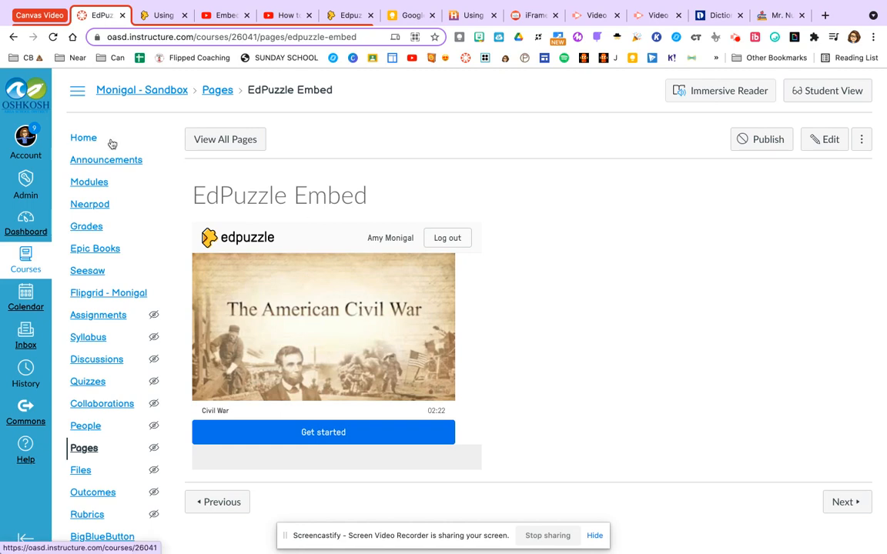
click(86, 188)
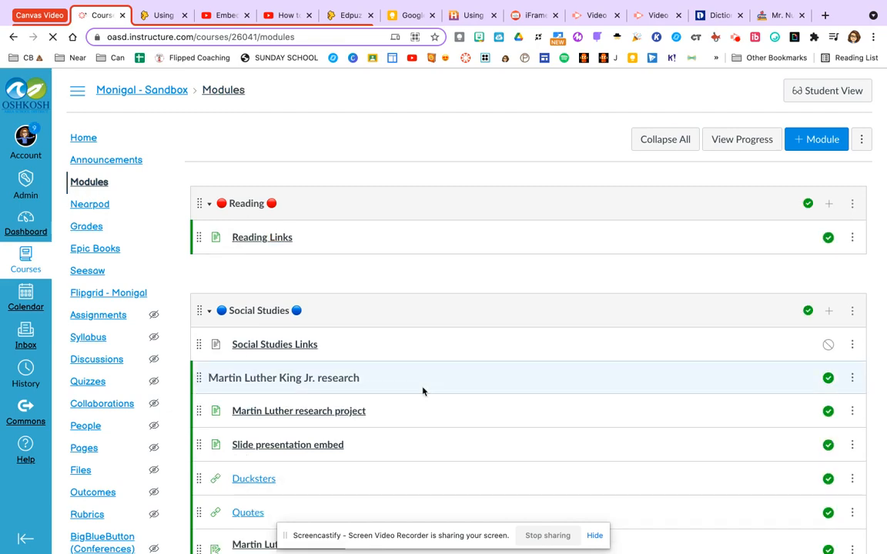
scroll(422, 391, down, 5)
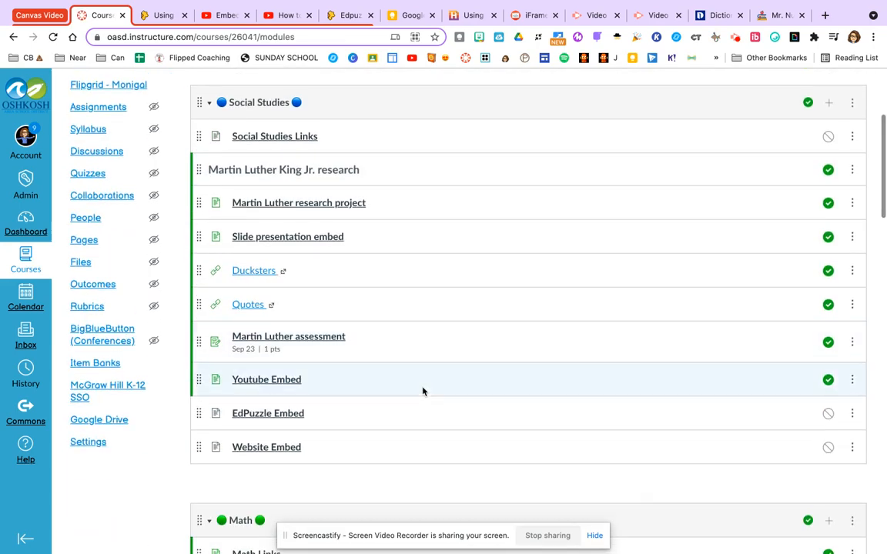
Open the Website Embed page of the Social Studies module and look over the dictionary.com homepage in the browser.
click(284, 448)
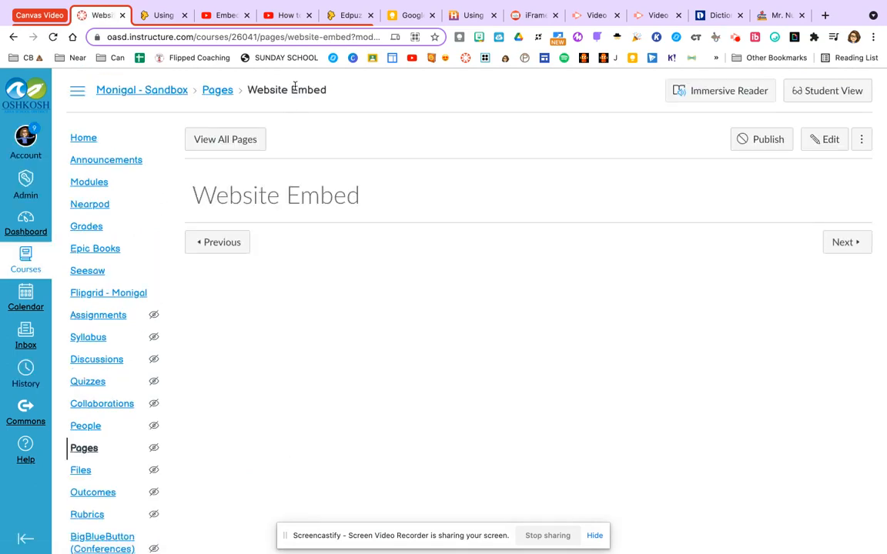
click(714, 16)
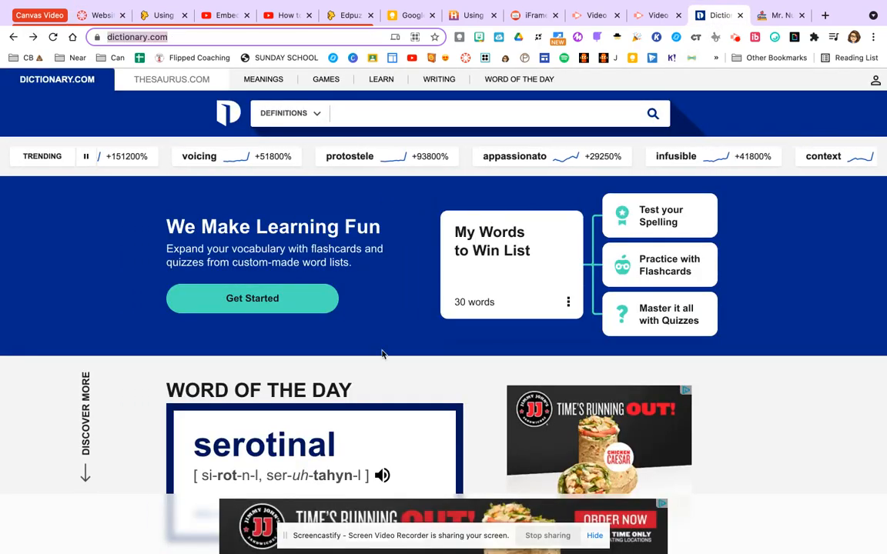
scroll(382, 356, down, 3)
scroll(381, 350, up, 3)
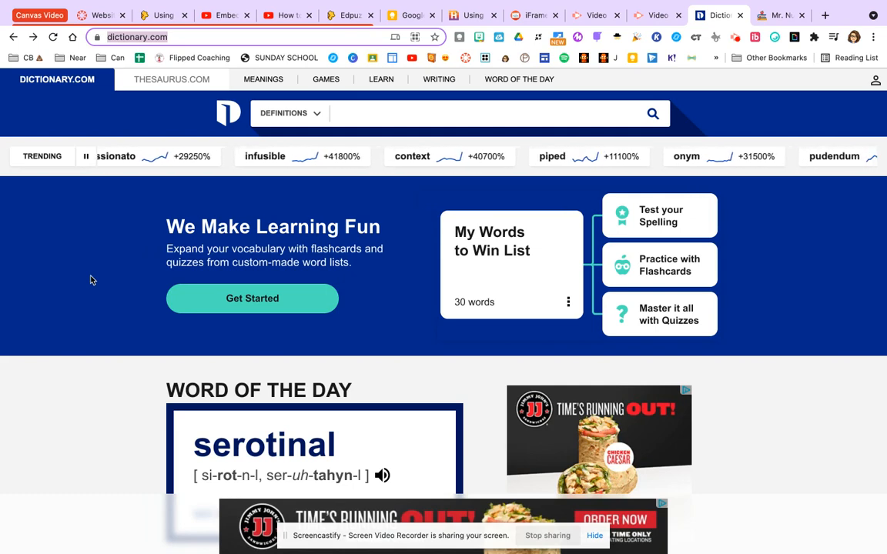
Copy the web address of the dictionary.com homepage.
click(523, 16)
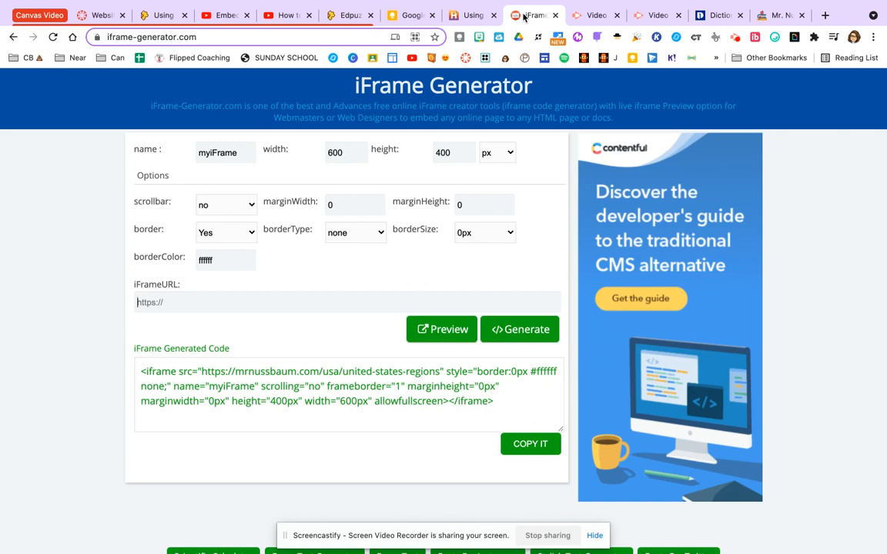
click(716, 15)
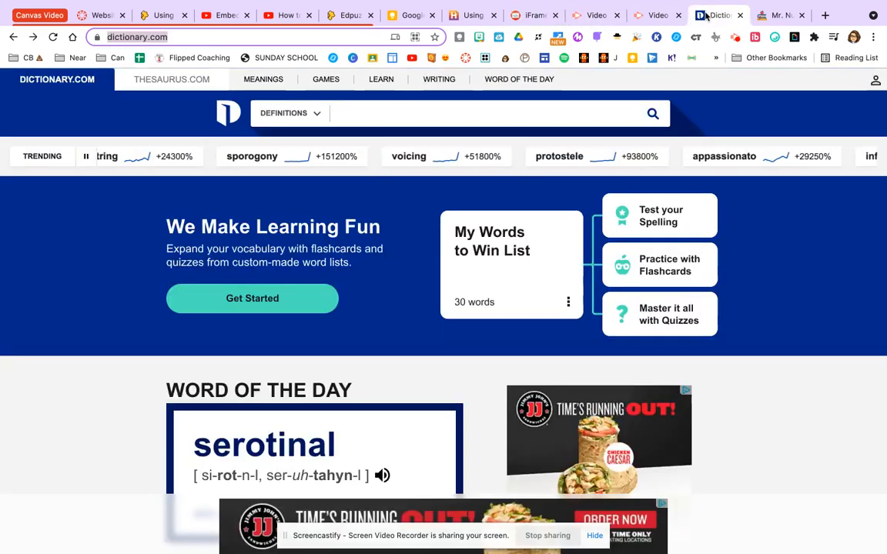
click(183, 36)
key(cmd+c)
right_click(150, 37)
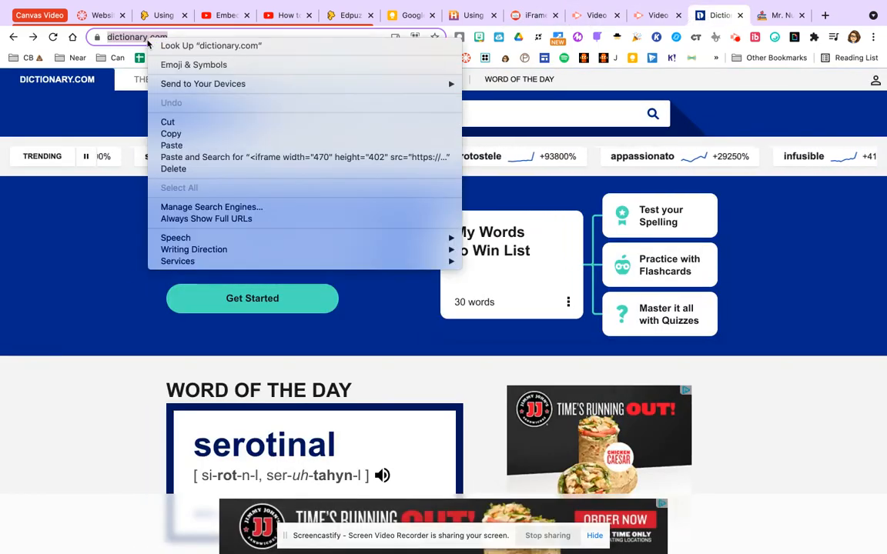
click(171, 134)
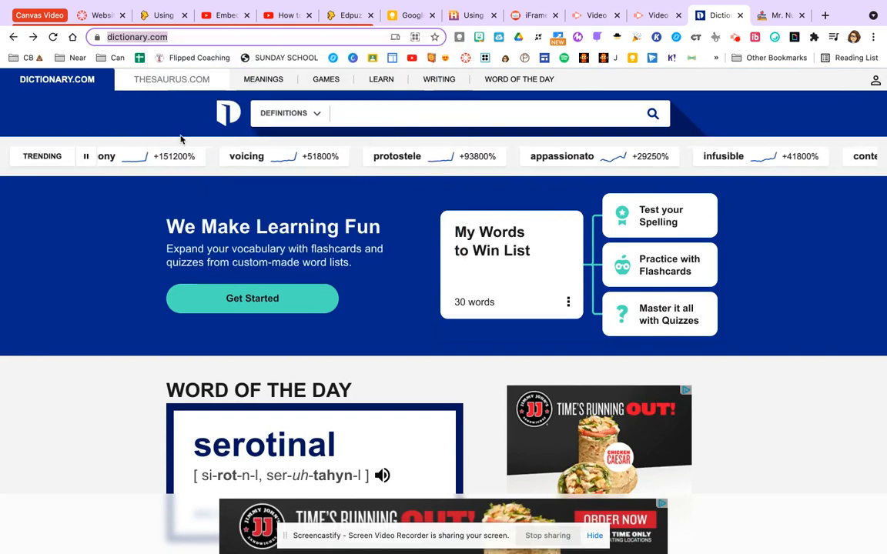
Enter the copied dictionary.com address as the iFrame URL in iFrame Generator and preview the frame at its default size.
click(526, 16)
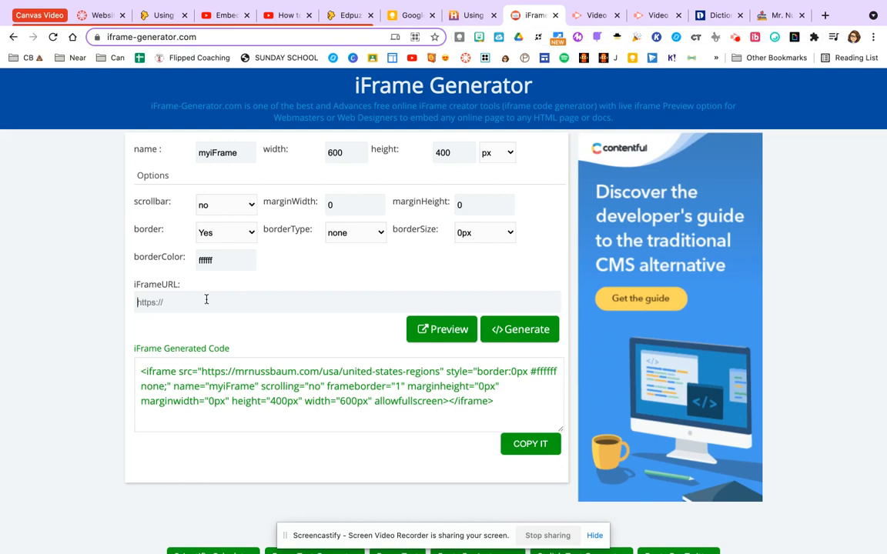
key(cmd+v)
click(445, 331)
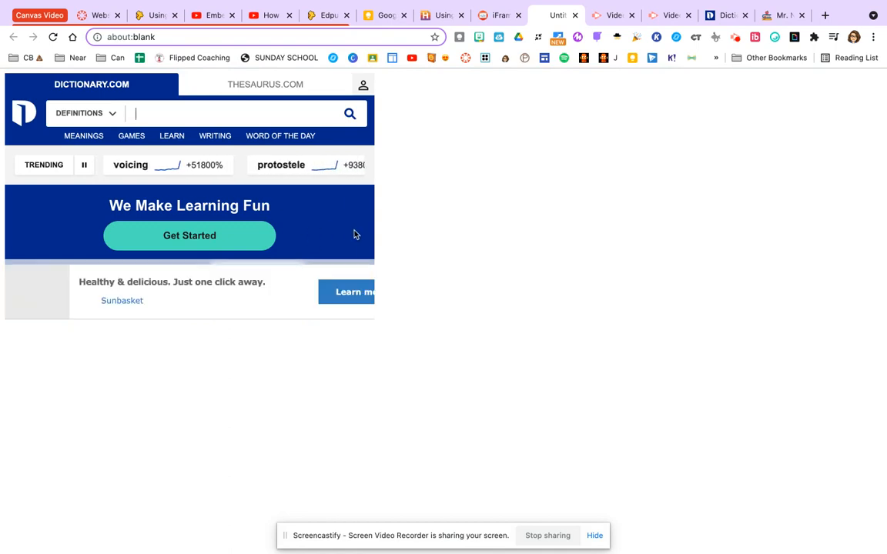
click(574, 16)
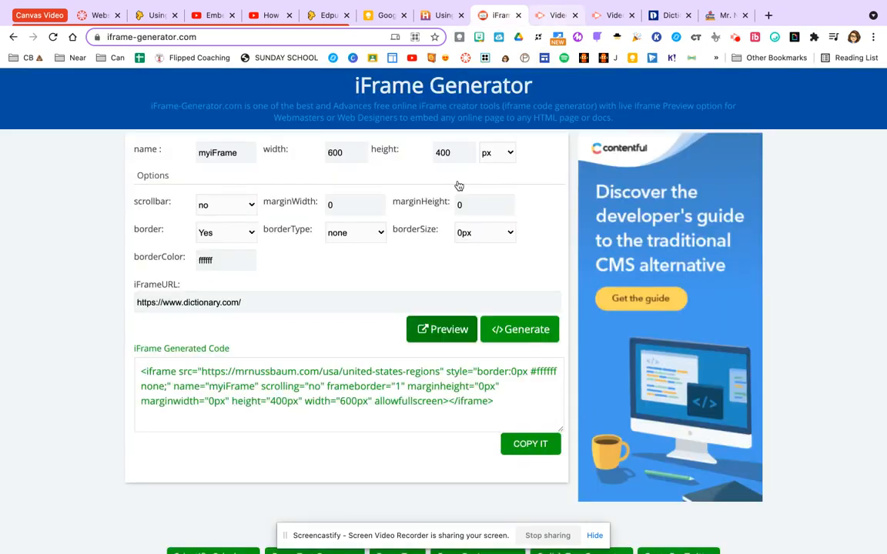
Set the iframe's width to 950 px and its height to 600 px, and preview the resized dictionary.com frame.
double_click(347, 153)
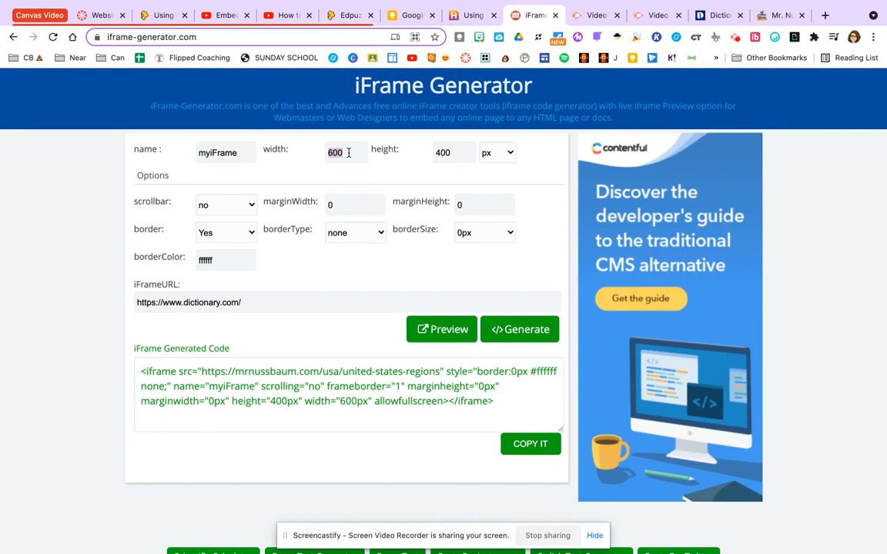
text(950)
click(443, 331)
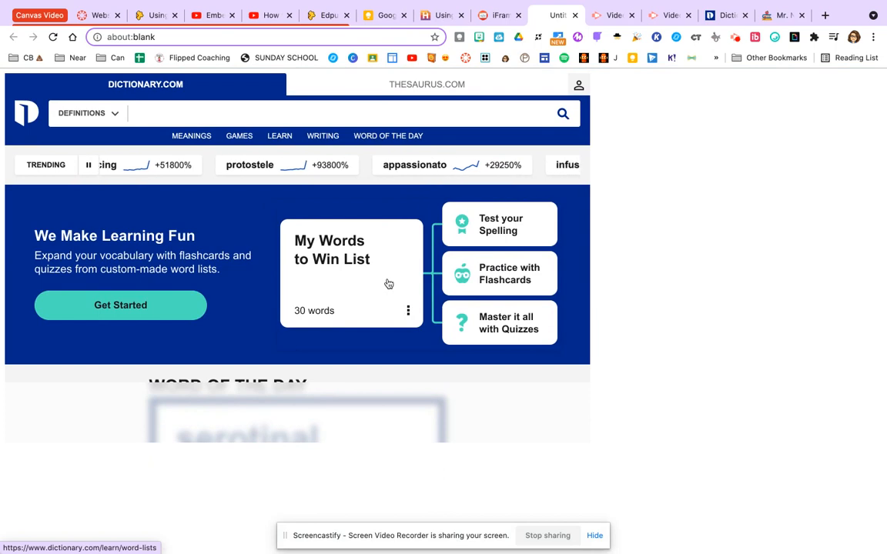
click(493, 16)
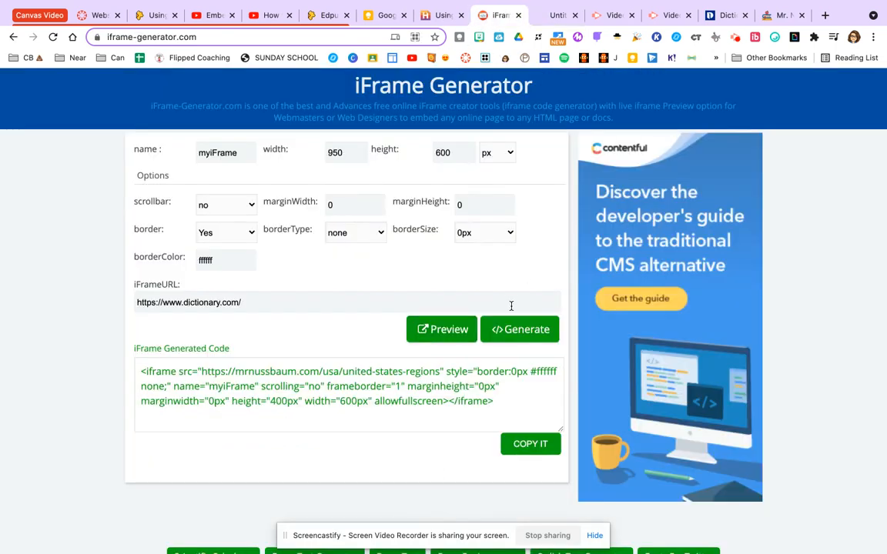
Generate the iframe code for dictionary.com and copy it.
click(514, 333)
click(408, 382)
key(ctrl+c)
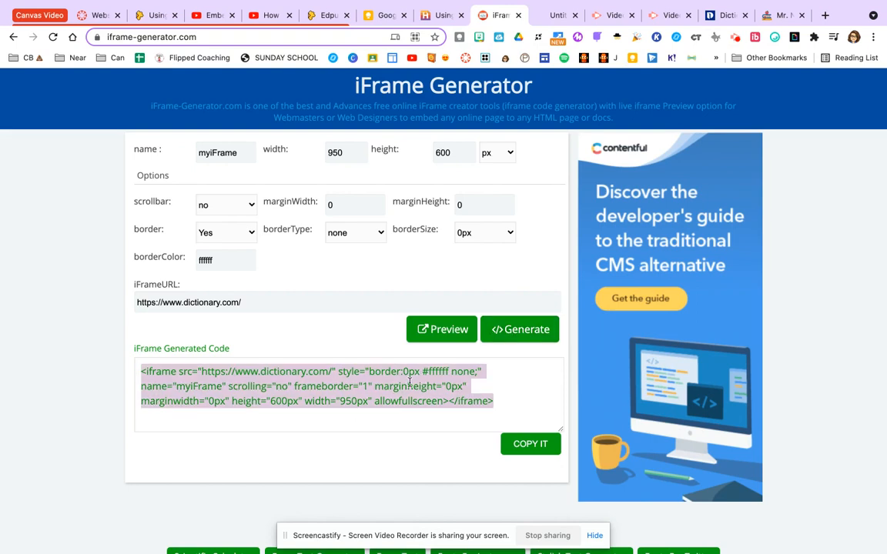
click(531, 449)
Return to Canvas, open the Website Embed page for editing and embed dictionary.com using the copied iframe code.
click(97, 15)
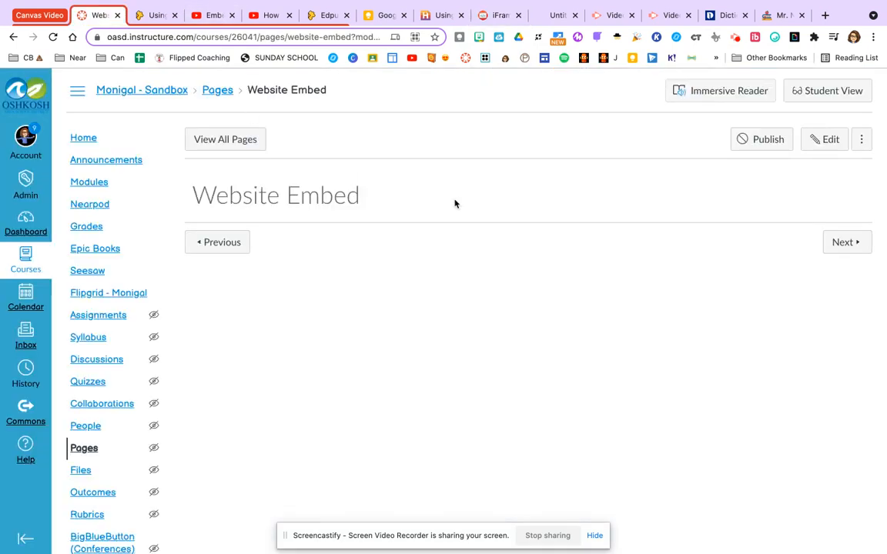
click(818, 141)
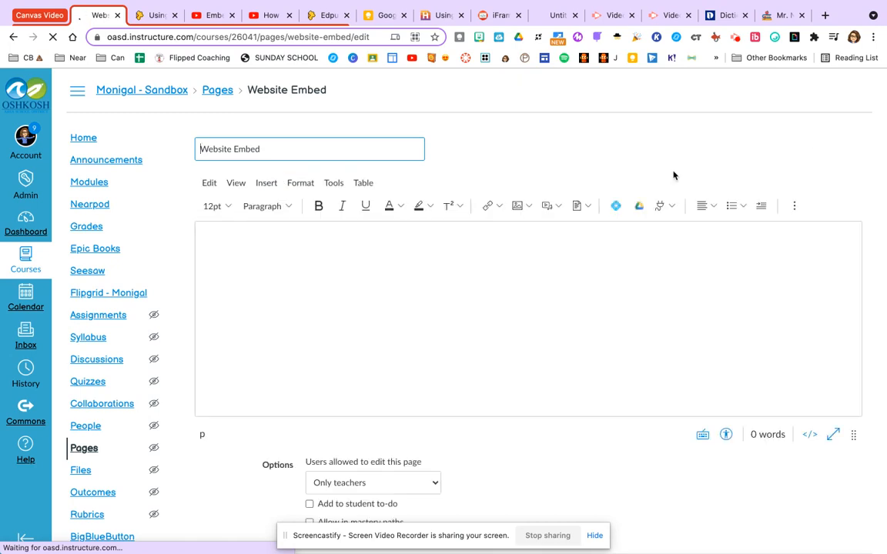
click(793, 205)
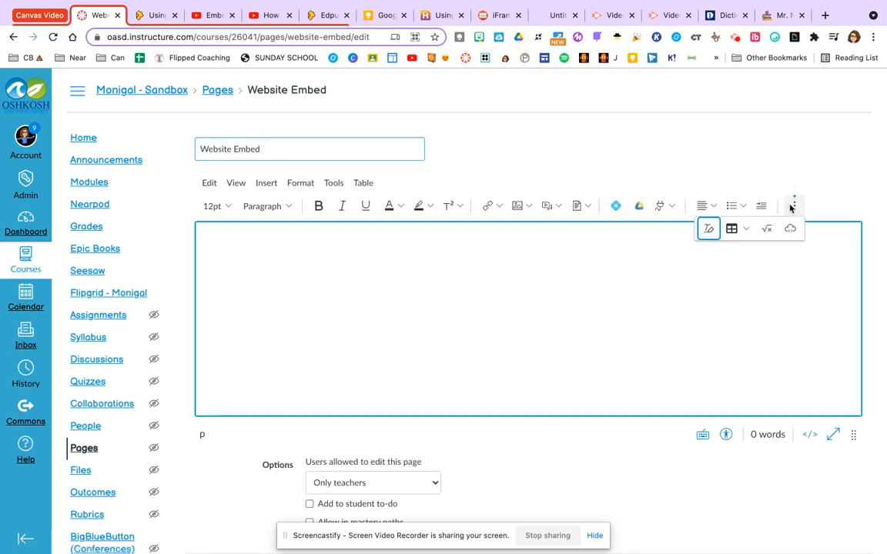
click(790, 228)
click(437, 333)
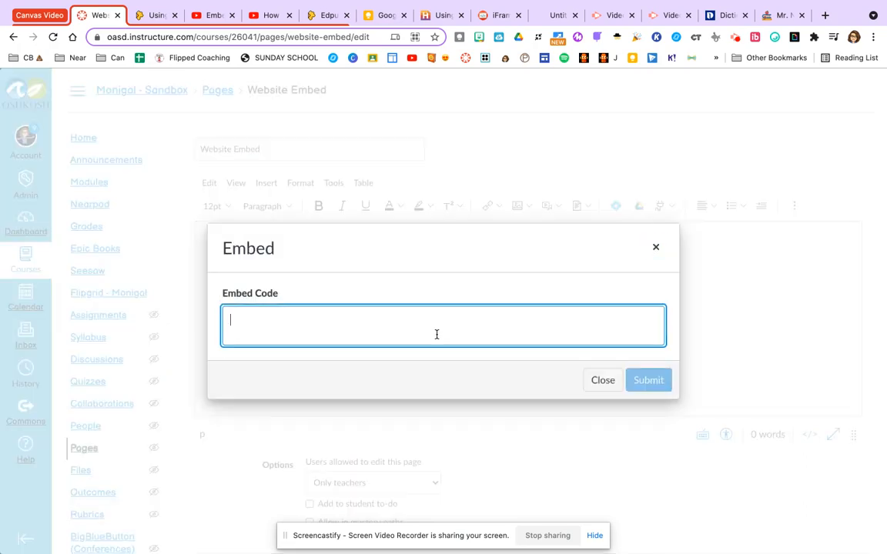
key(ctrl+v)
click(646, 382)
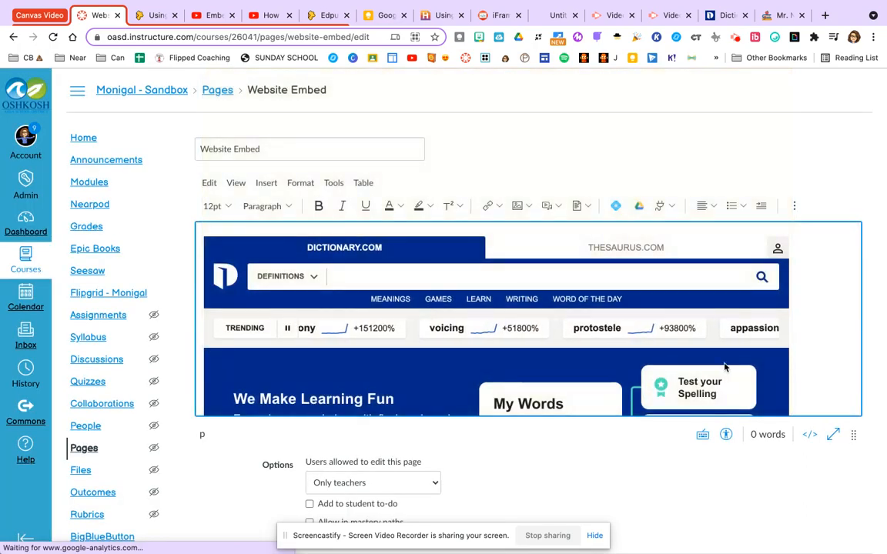
Browse the embedded dictionary.com site in the editor and save the Website Embed page.
scroll(726, 368, down, 10)
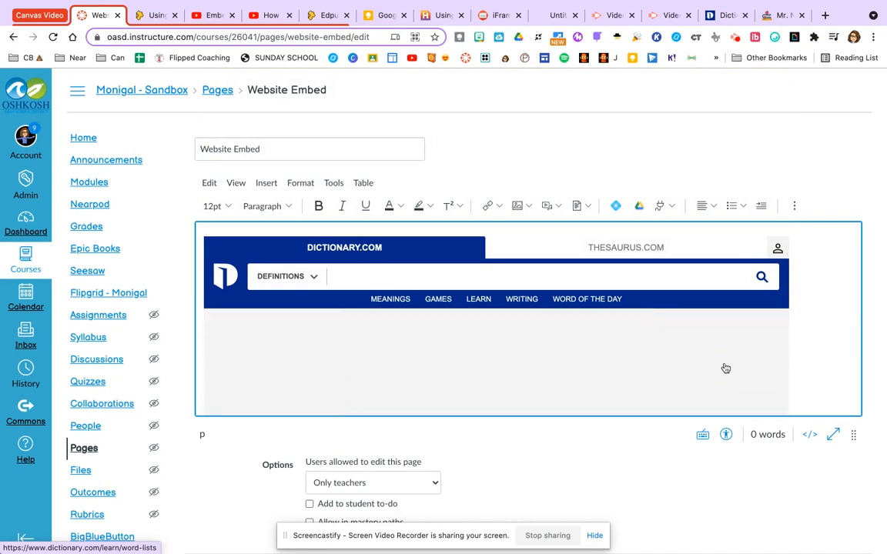
scroll(725, 368, down, 3)
scroll(725, 368, up, 10)
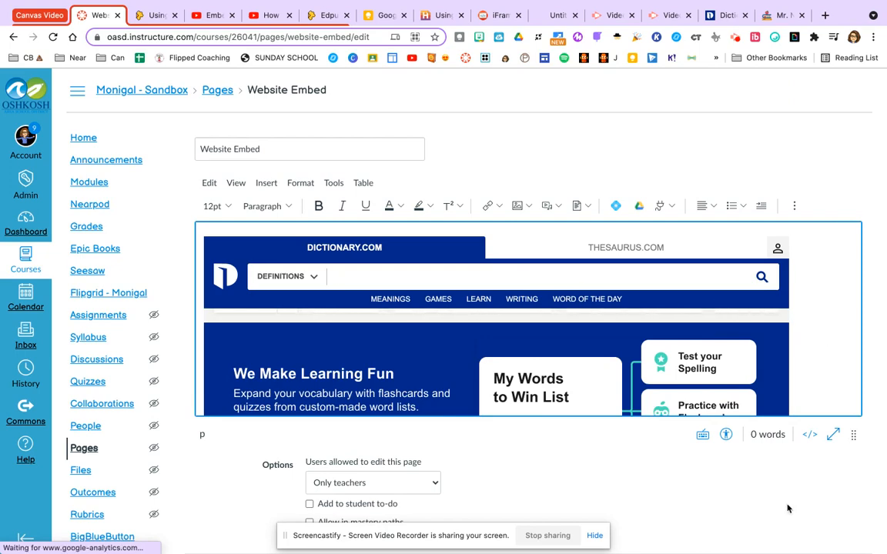
scroll(787, 508, down, 3)
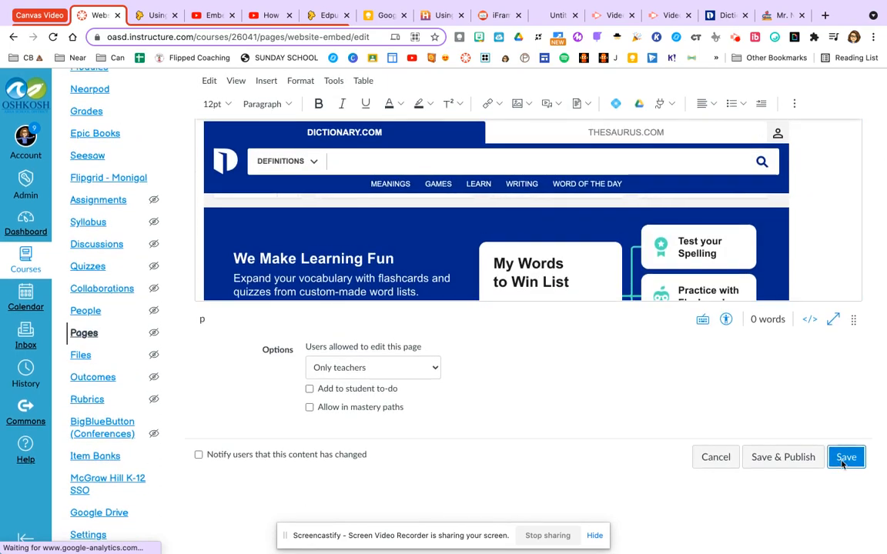
click(844, 459)
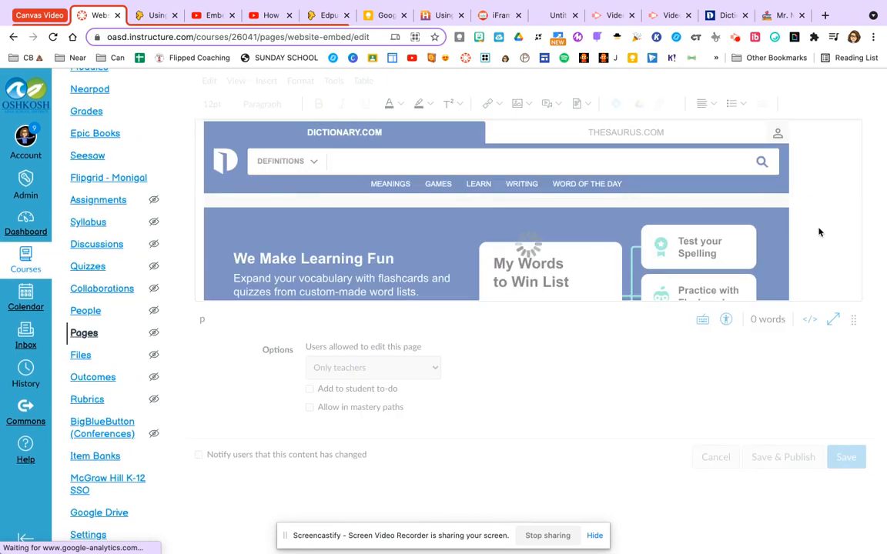
Look over the Mr. Nussbaum United States - Regions page and copy its web address.
click(772, 17)
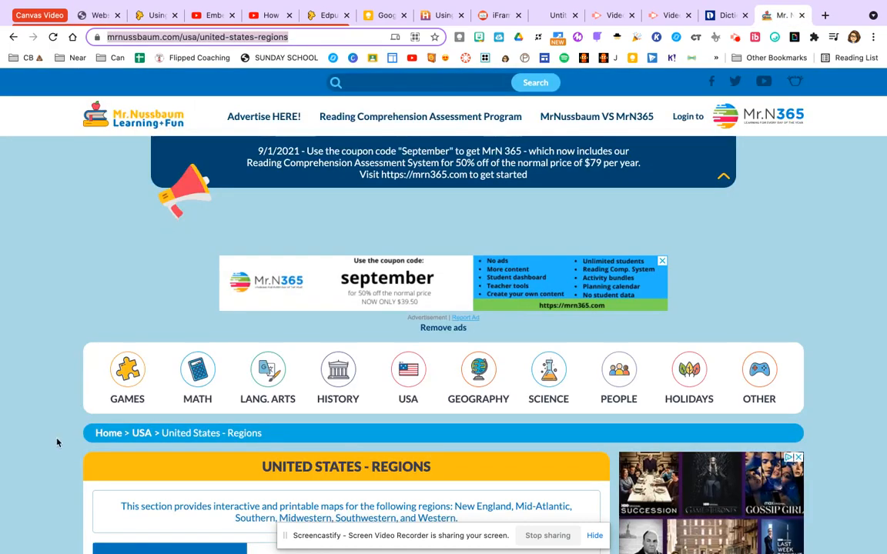
scroll(56, 442, down, 12)
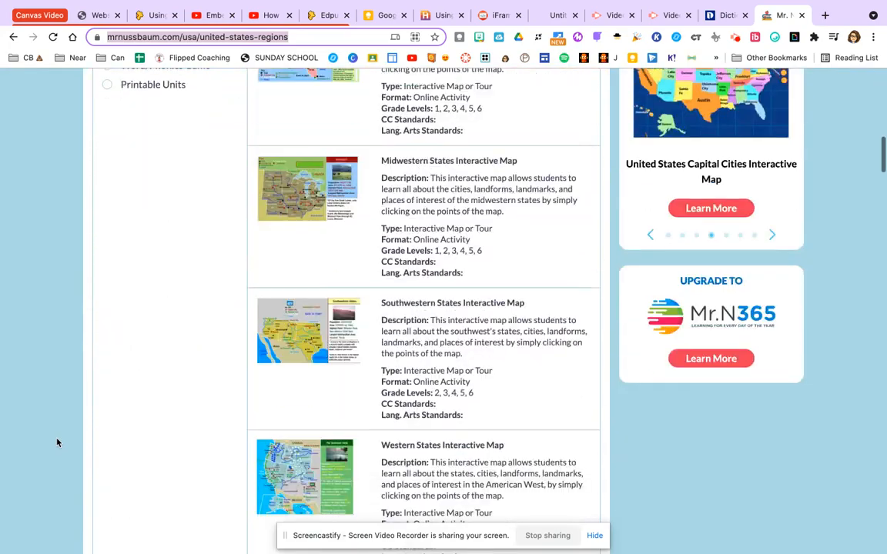
scroll(56, 443, down, 5)
scroll(56, 443, up, 15)
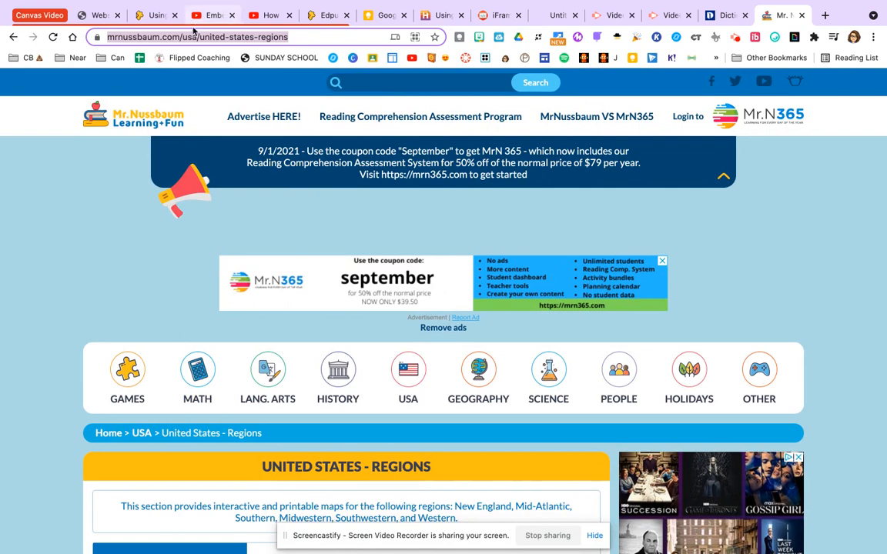
right_click(172, 33)
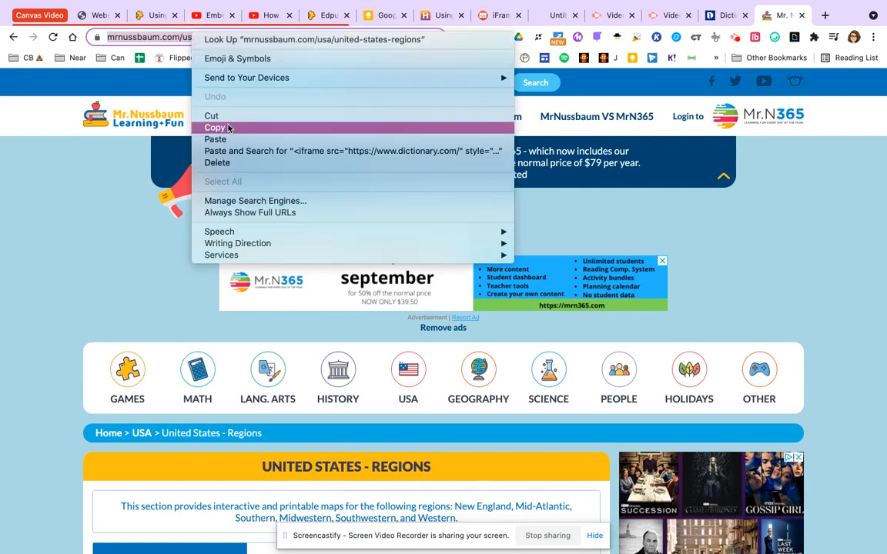
click(214, 127)
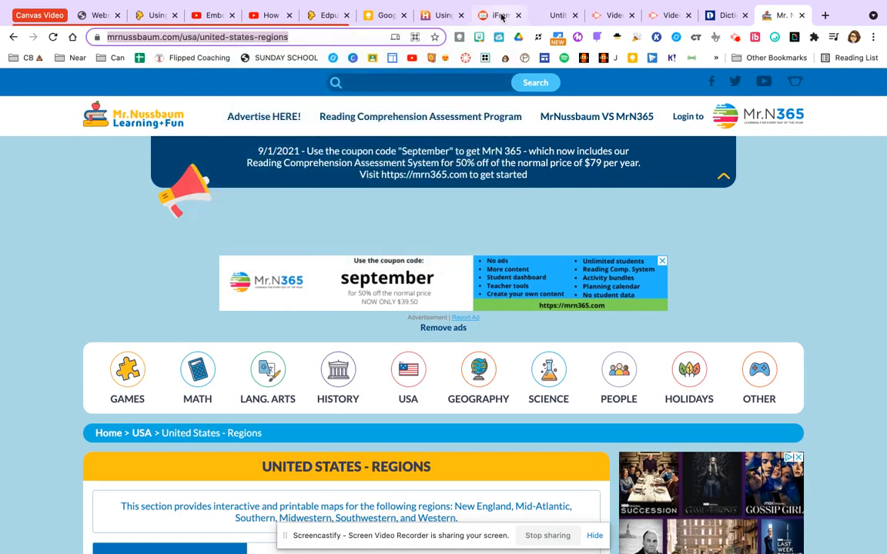
click(501, 16)
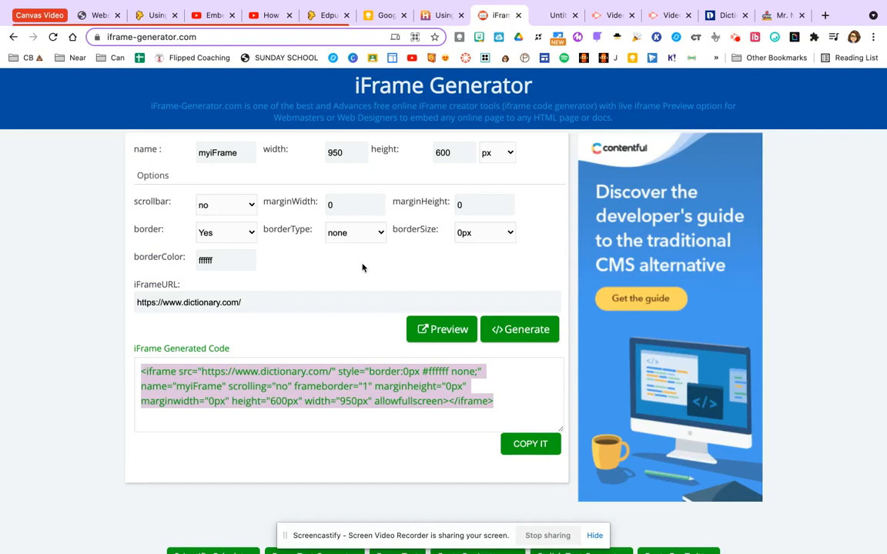
click(280, 301)
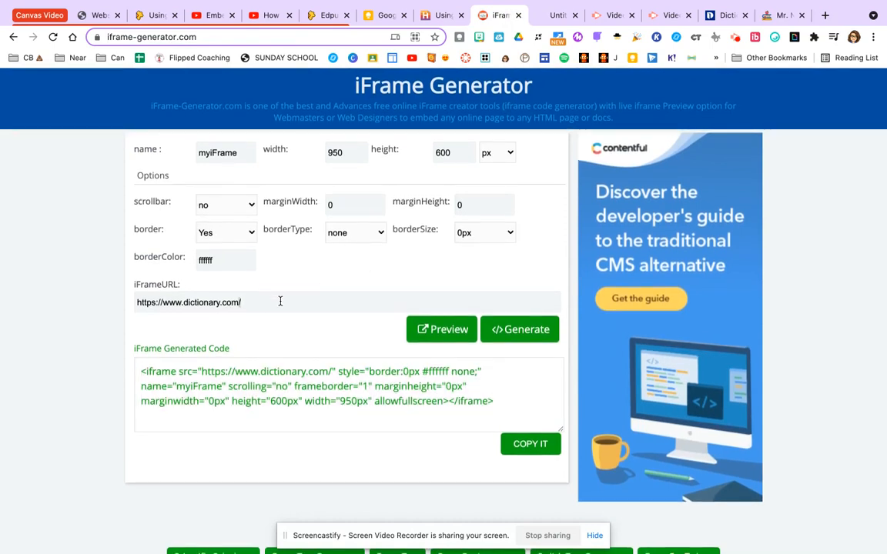
triple_click(200, 300)
key(ctrl+v)
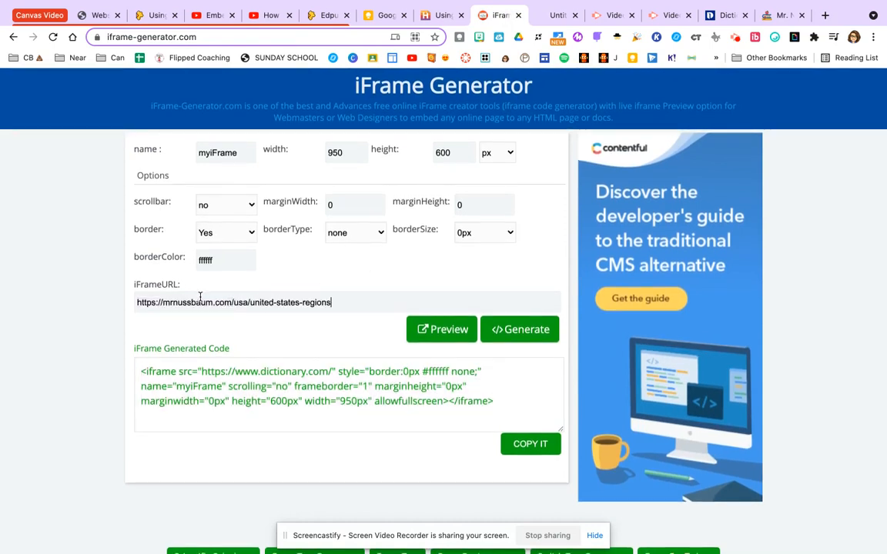
click(423, 331)
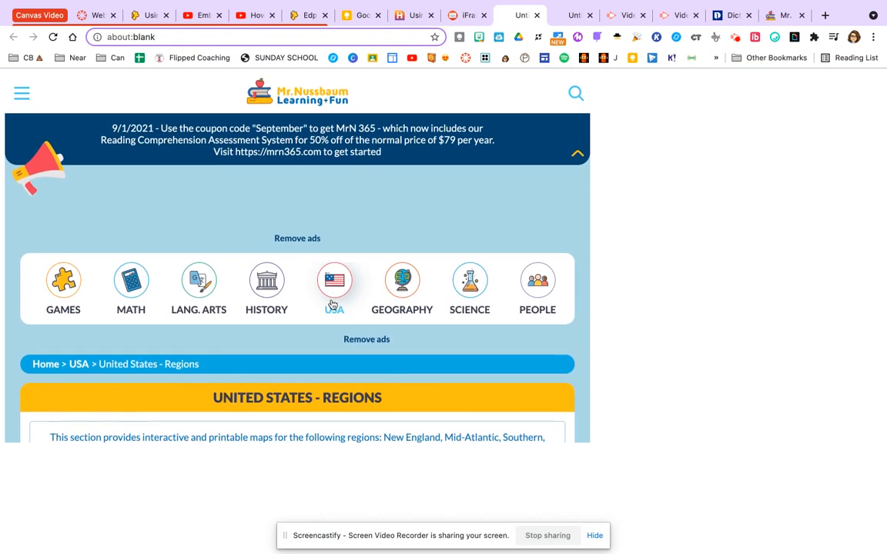
click(477, 12)
Generate and copy the iframe code for the United States regions page, and return to the Website Embed page in Canvas.
click(525, 331)
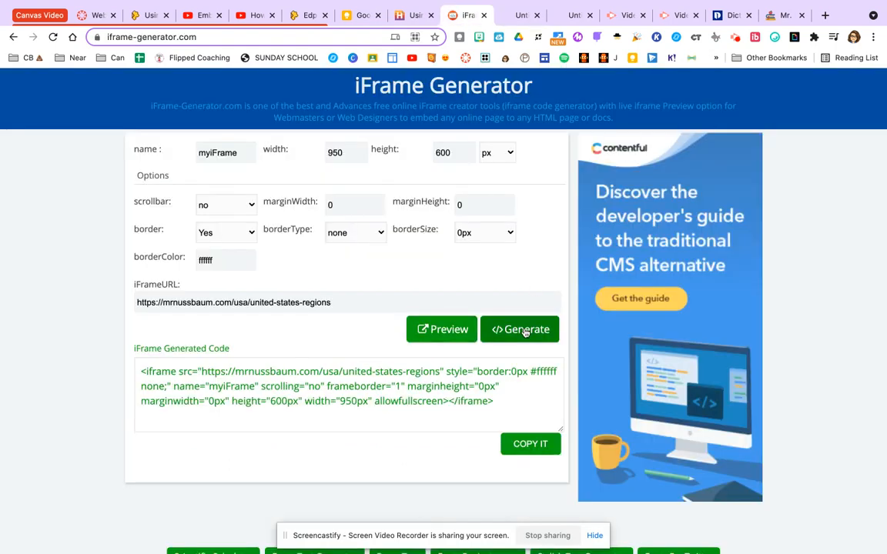
click(539, 446)
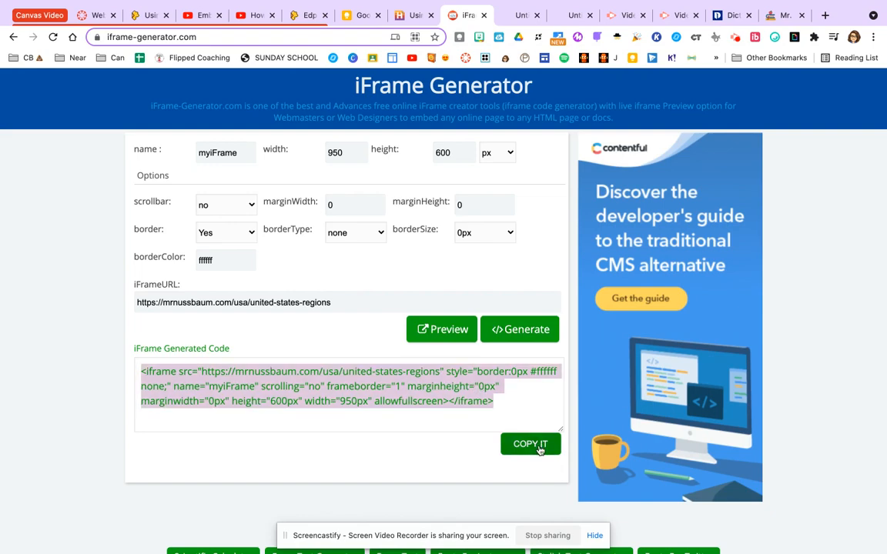
click(90, 17)
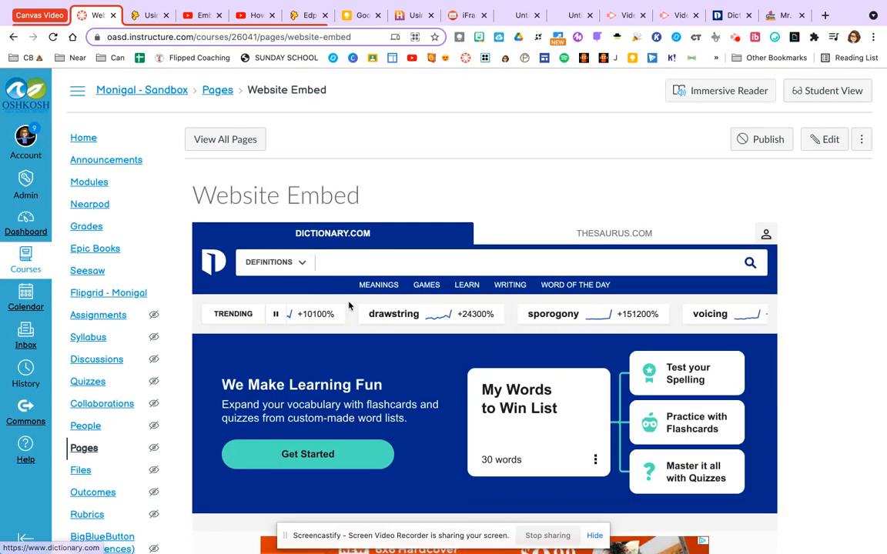
Open the Website Embed page for editing and embed the copied iframe code for the Mr. Nussbaum United States regions page in its body.
click(828, 140)
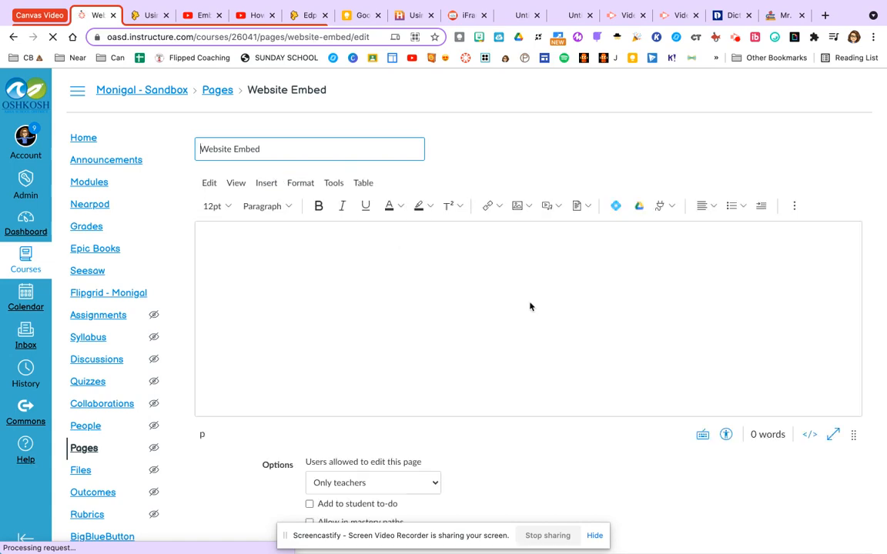
click(481, 290)
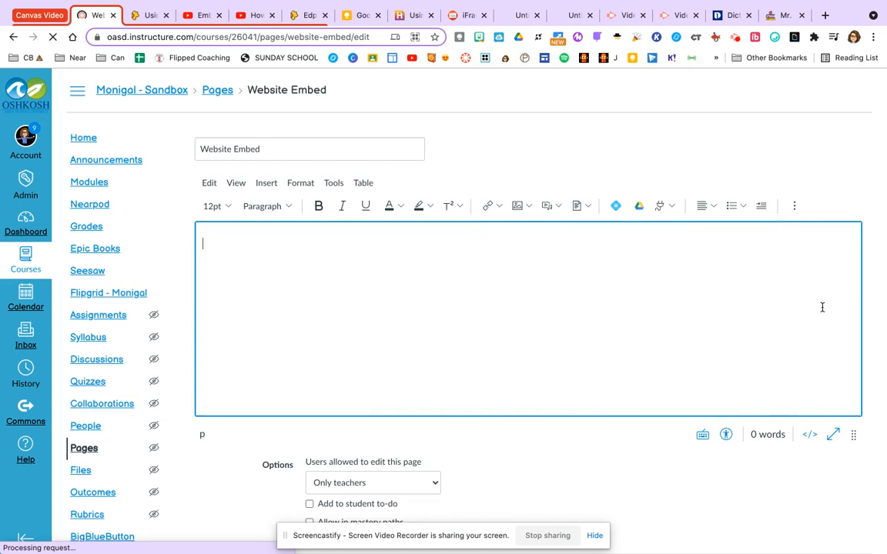
click(798, 211)
click(784, 228)
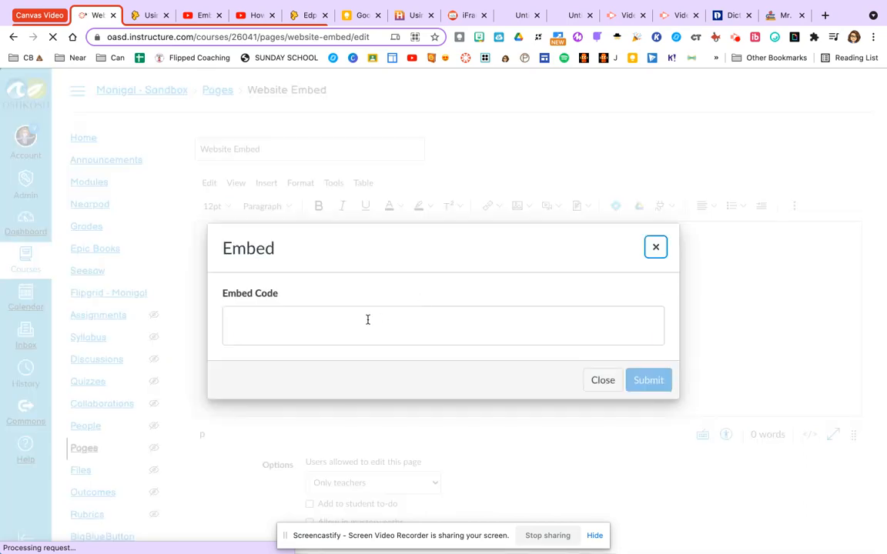
click(367, 320)
key(super+v)
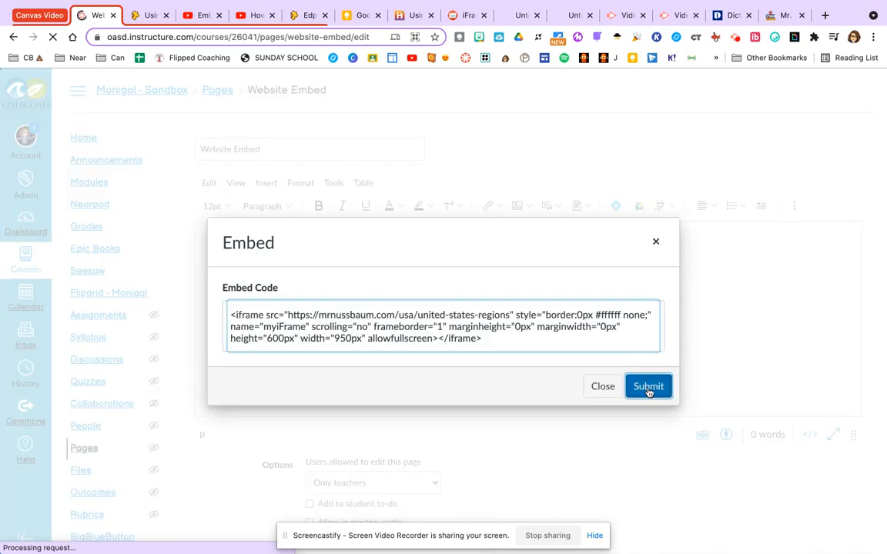
click(648, 387)
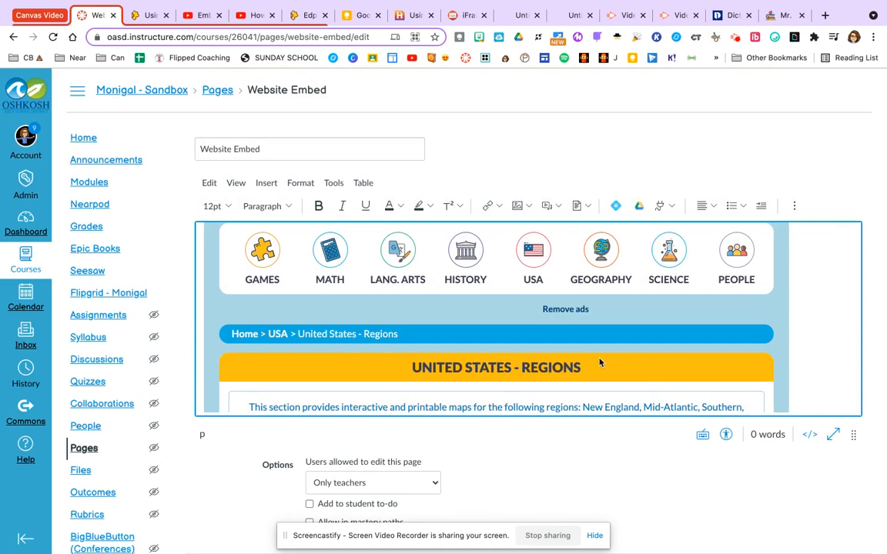
Save the Website Embed page with the Mr. Nussbaum site and publish it.
scroll(784, 517, down, 3)
click(842, 456)
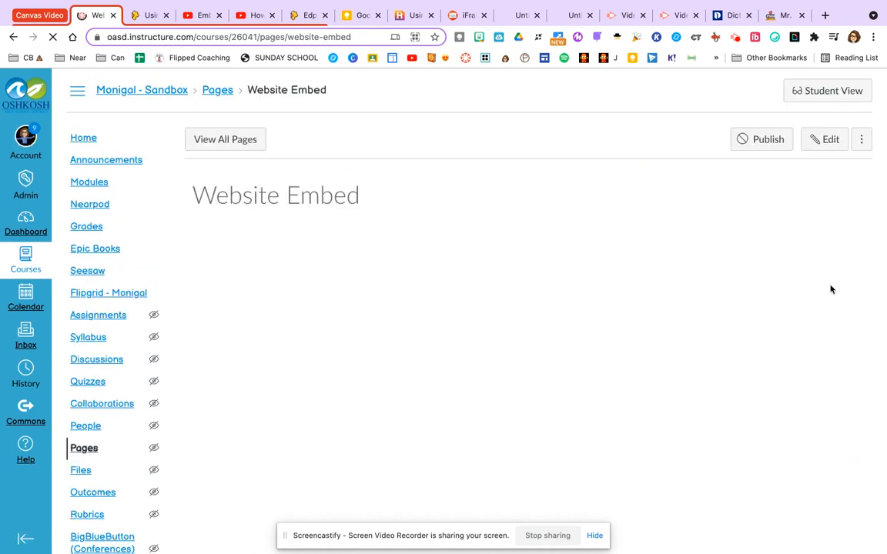
click(762, 140)
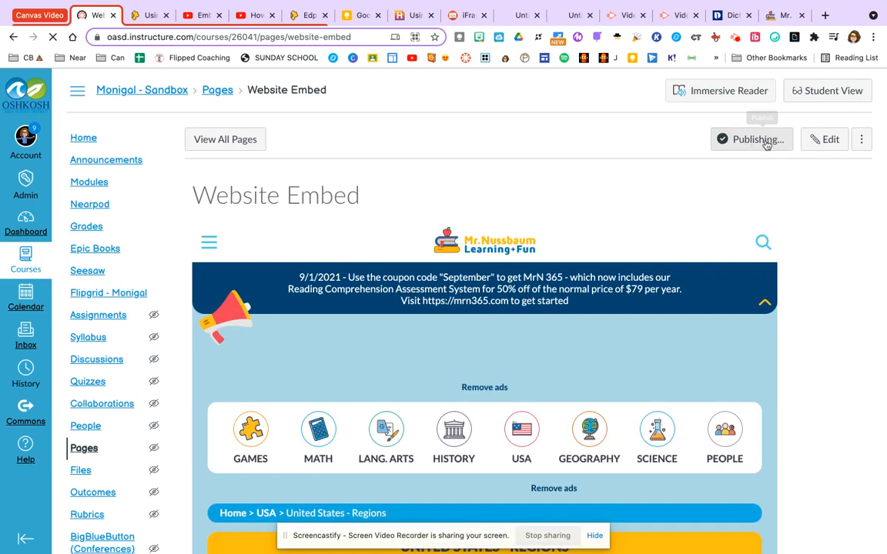
Check the Website Embed page in Student View by opening and browsing the Mid-Atlantic States Interactive Map.
click(818, 96)
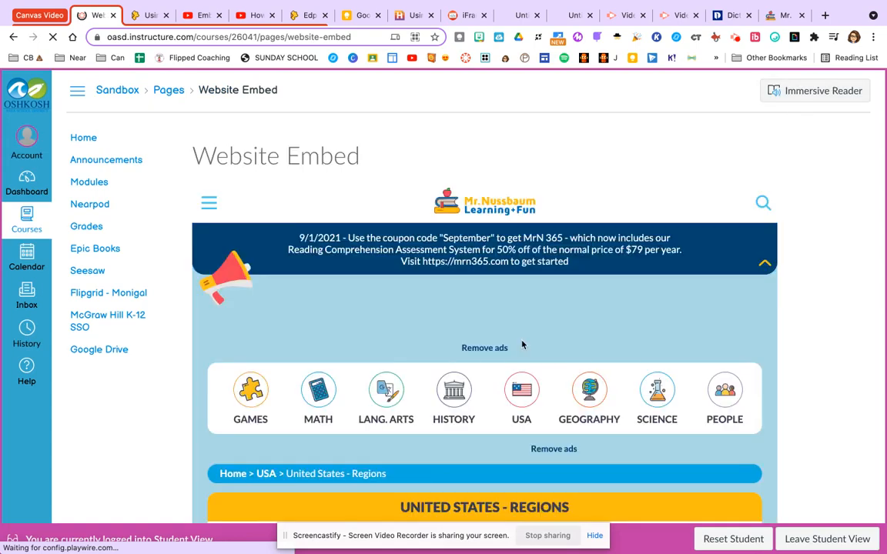
scroll(507, 406, down, 3)
scroll(506, 405, down, 10)
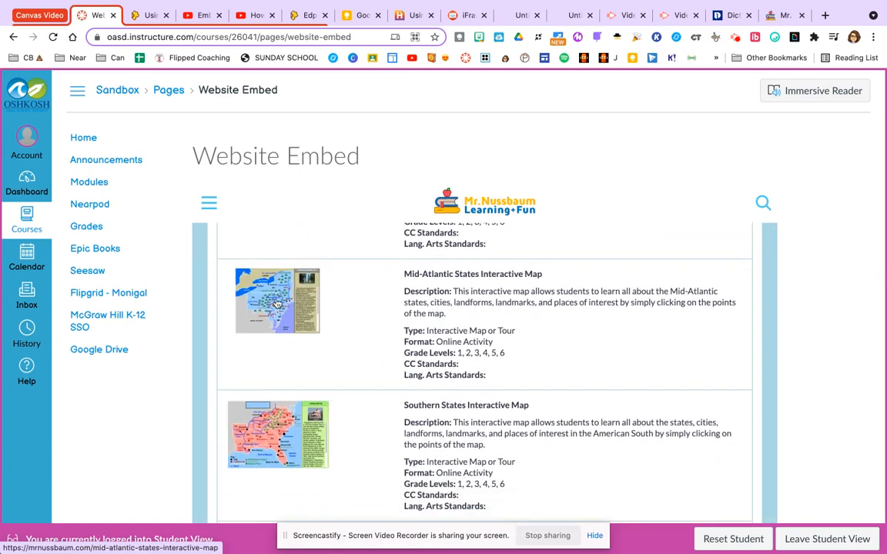
click(277, 303)
scroll(408, 386, down, 6)
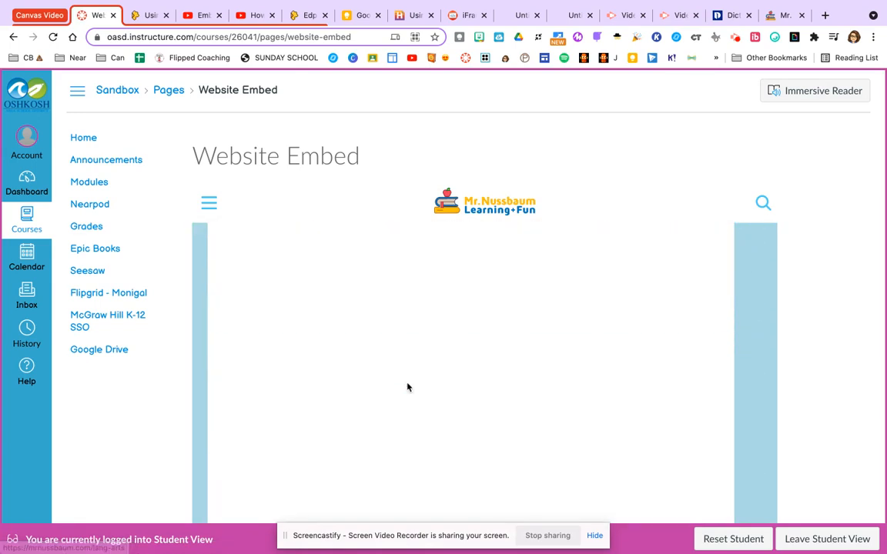
scroll(408, 387, up, 3)
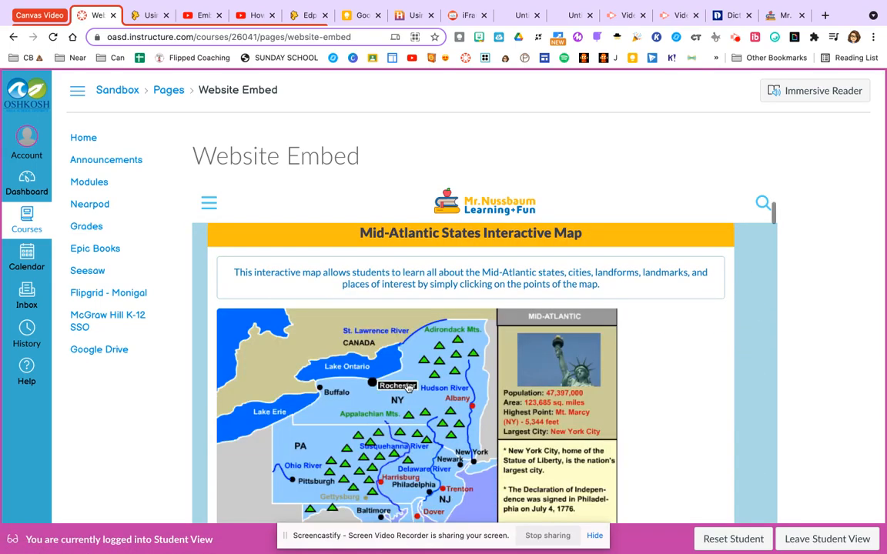
scroll(408, 387, down, 2)
scroll(408, 387, down, 15)
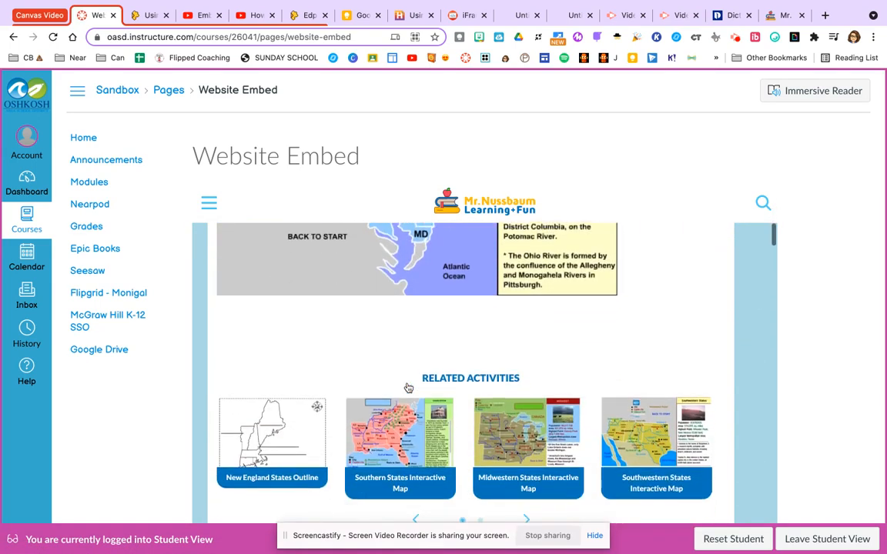
scroll(408, 386, down, 4)
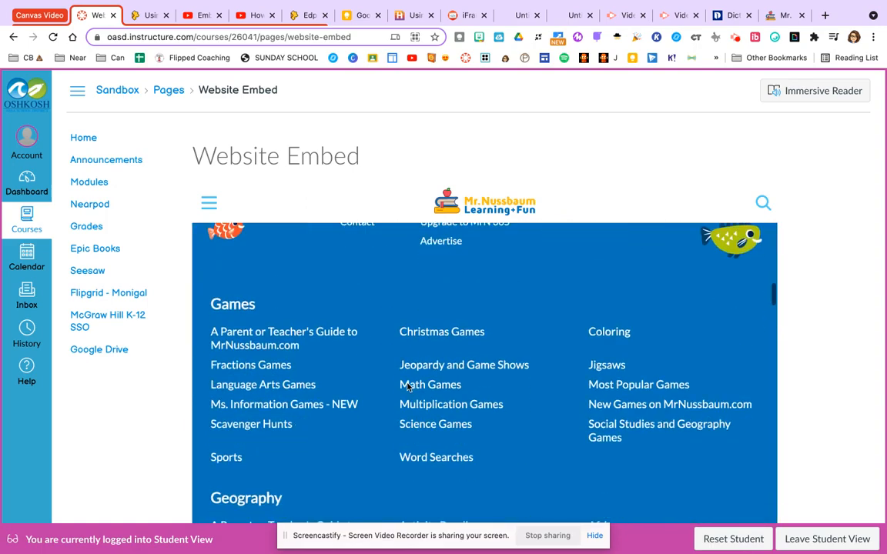
scroll(408, 387, up, 12)
scroll(408, 391, up, 10)
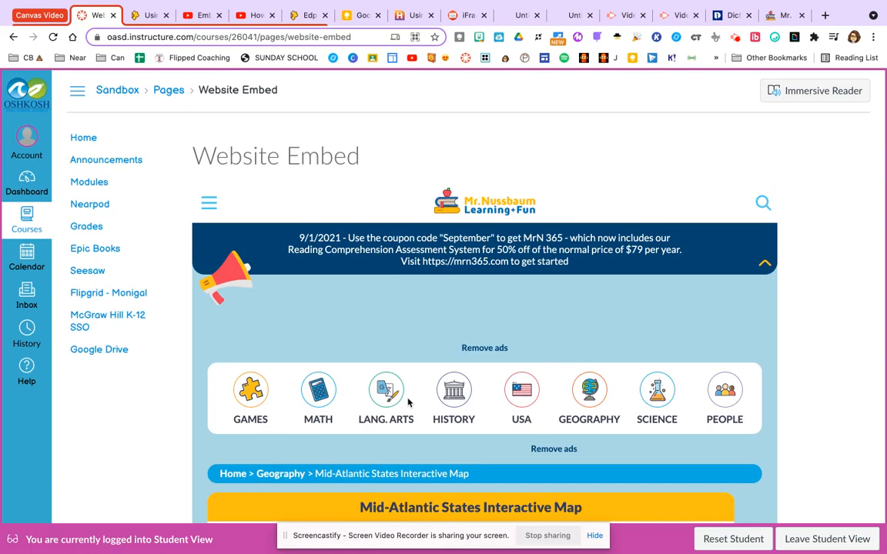
click(735, 38)
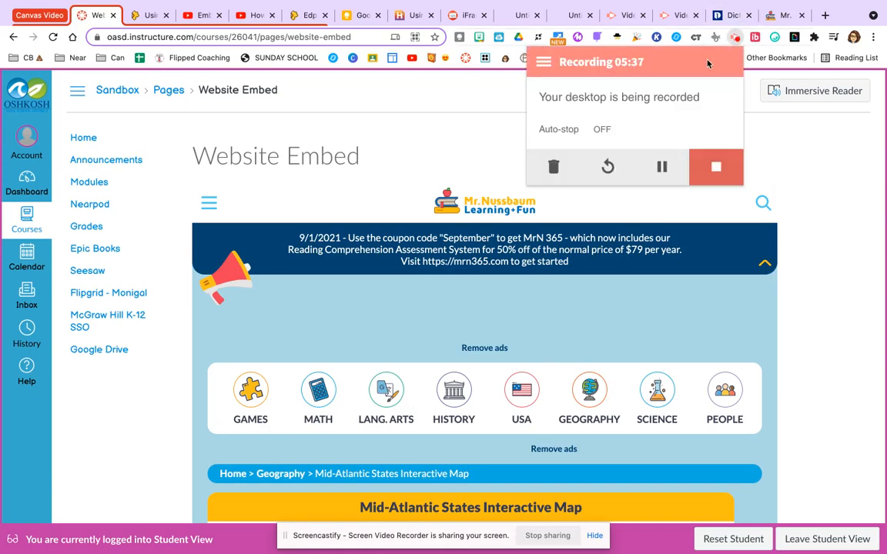
click(703, 167)
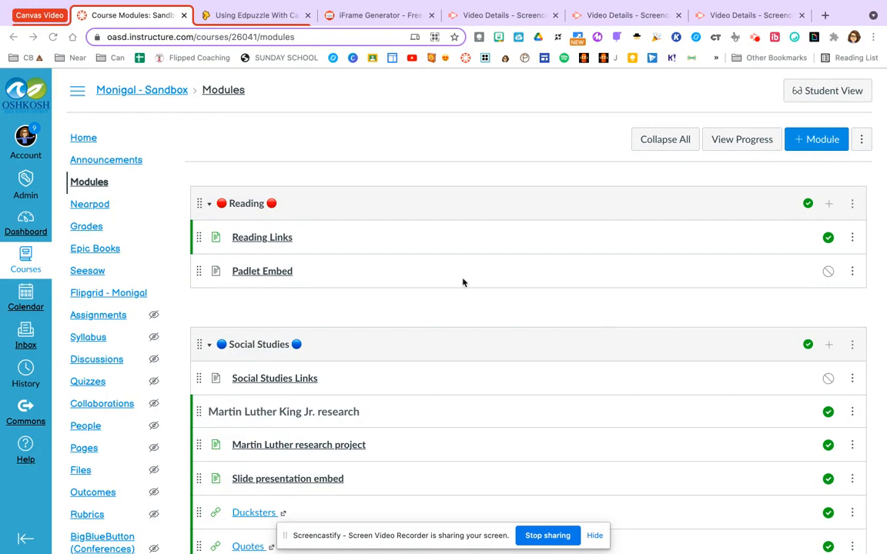
Publish the Padlet Embed page in the Reading module, open it and look over the Trail of Tears board.
click(827, 272)
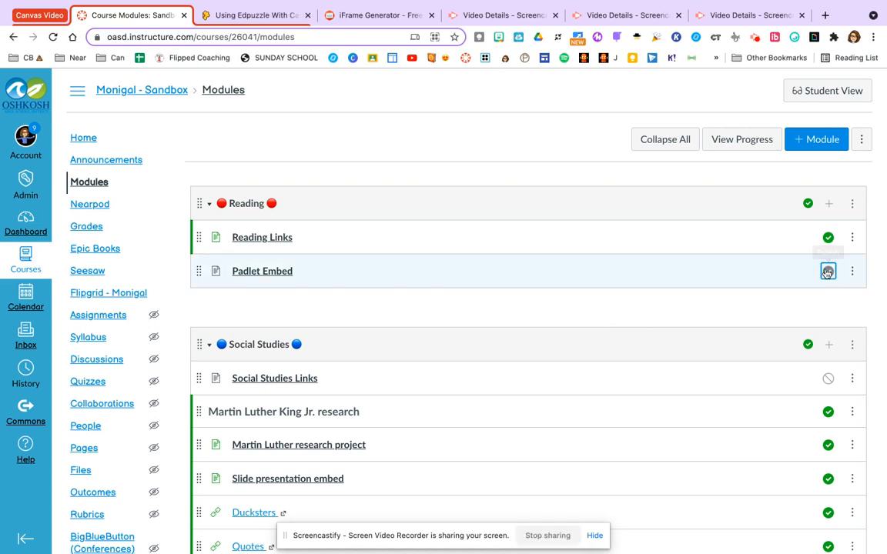
click(259, 273)
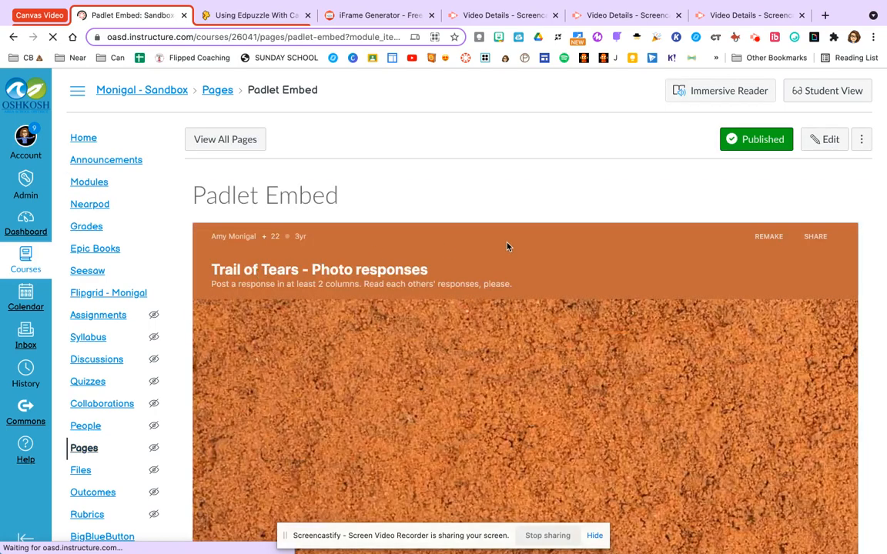
scroll(588, 296, down, 3)
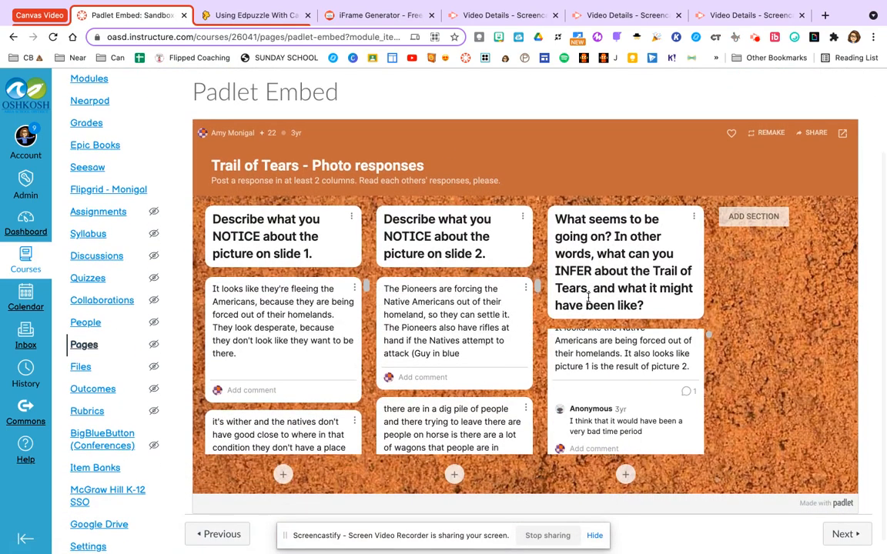
scroll(677, 377, up, 1)
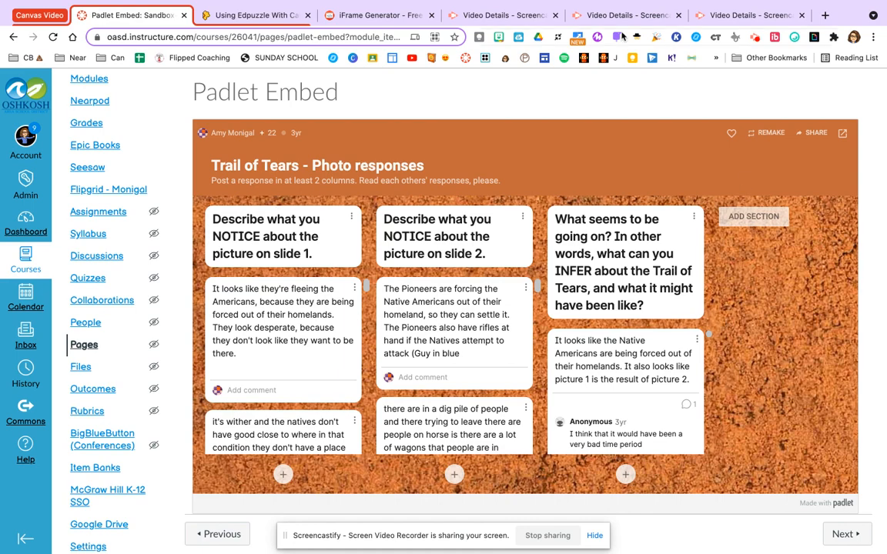
scroll(118, 296, up, 2)
scroll(117, 296, up, 2)
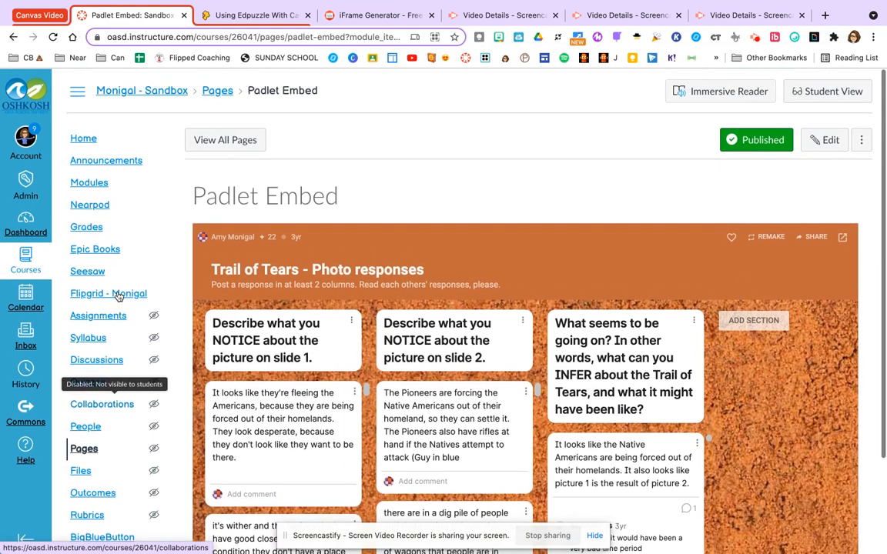
Return to the course modules, open the Bridges Embed page in the Math module and publish it.
click(94, 181)
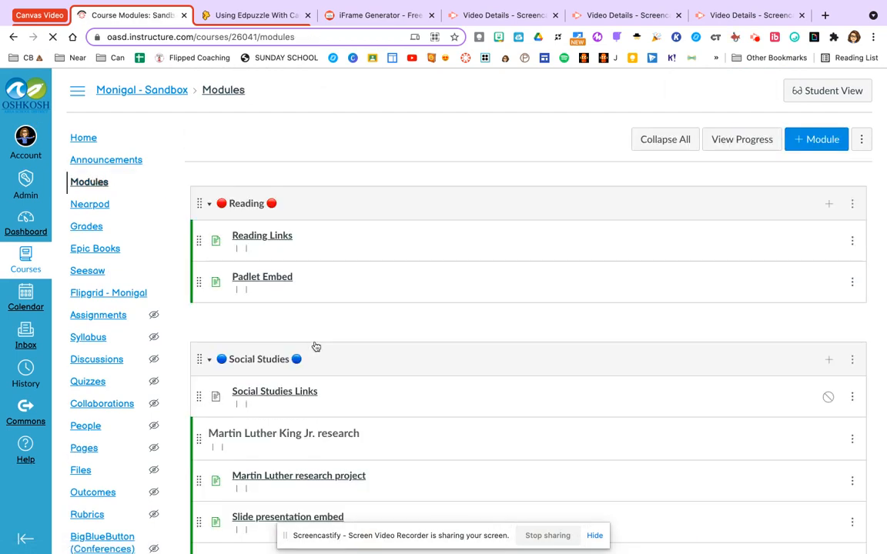
scroll(314, 347, down, 5)
scroll(316, 346, down, 8)
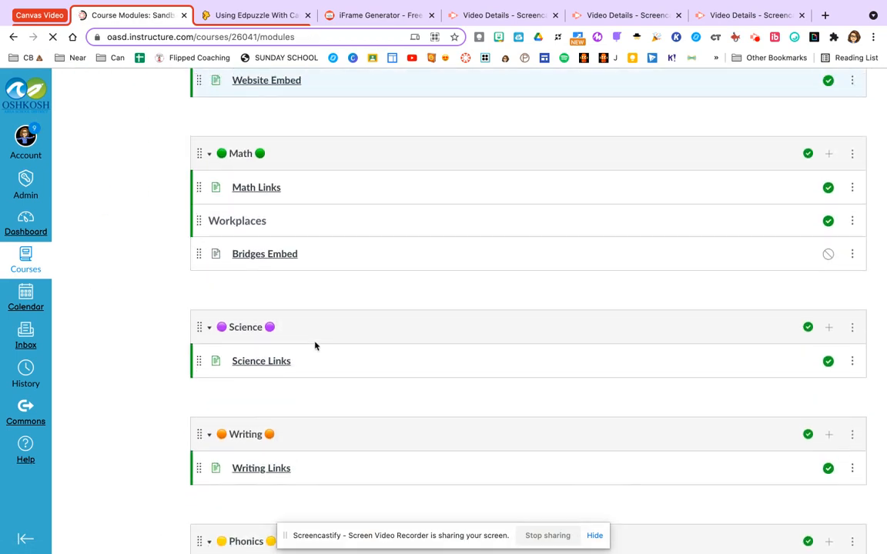
click(258, 256)
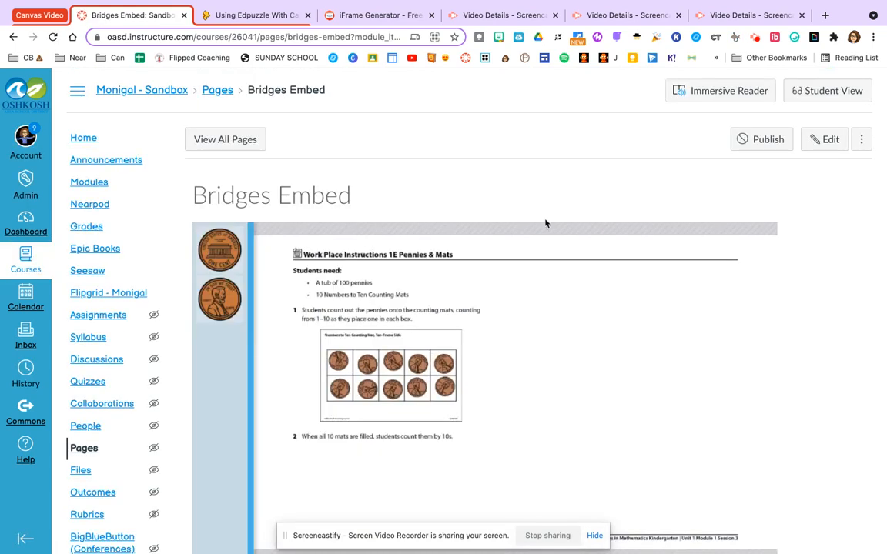
click(747, 139)
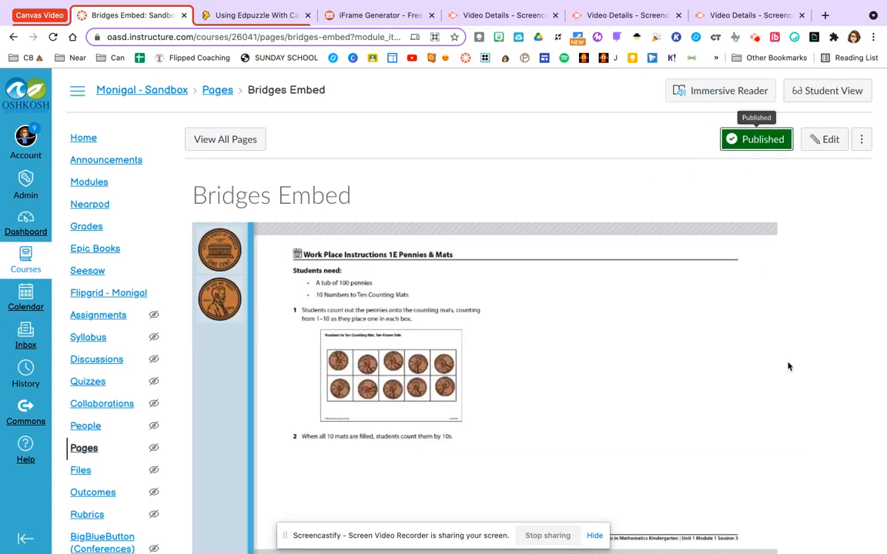
Switch the Bridges Embed page to Student View and go to the second page of the embedded Pennies & Mats activity.
click(819, 93)
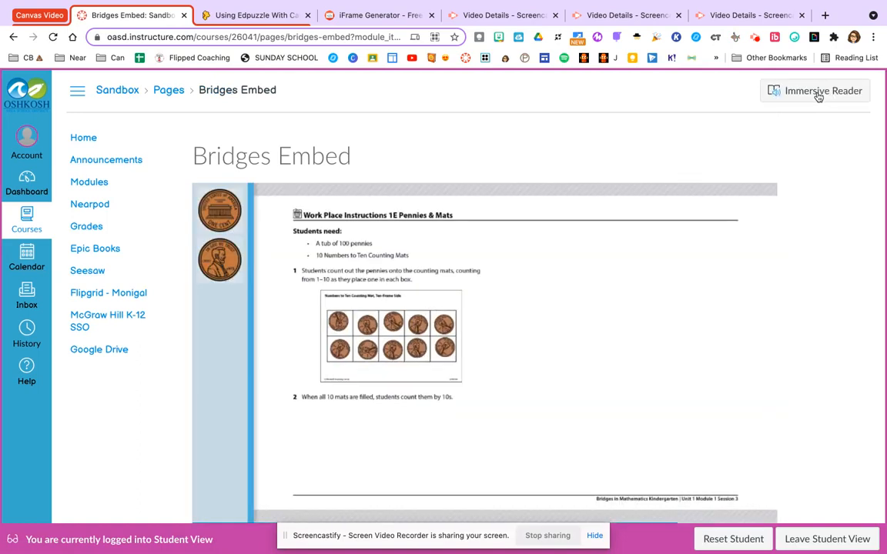
scroll(707, 326, down, 2)
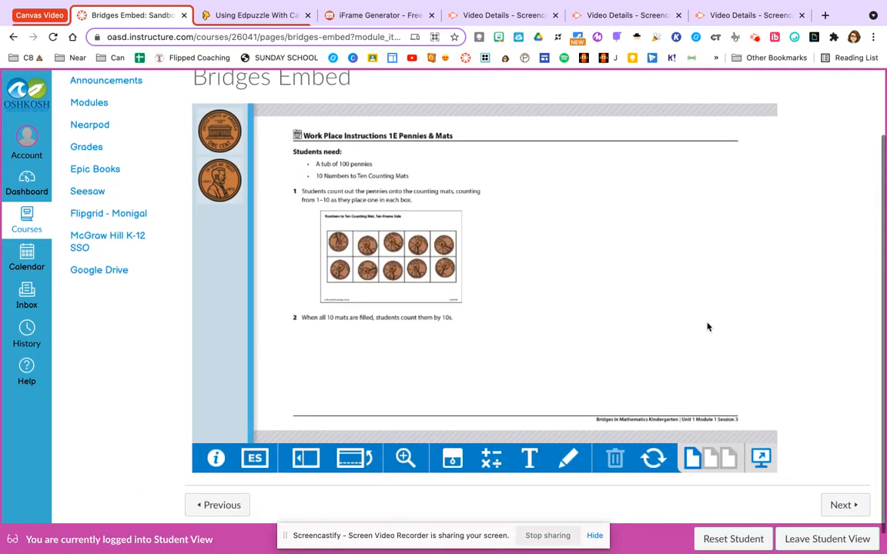
click(710, 460)
Place one heads-side and five tails-side pennies on the counting mats, three in each of the upper two ten-frames of the first column.
drag(215, 187, 318, 203)
drag(227, 137, 357, 171)
drag(267, 213, 351, 261)
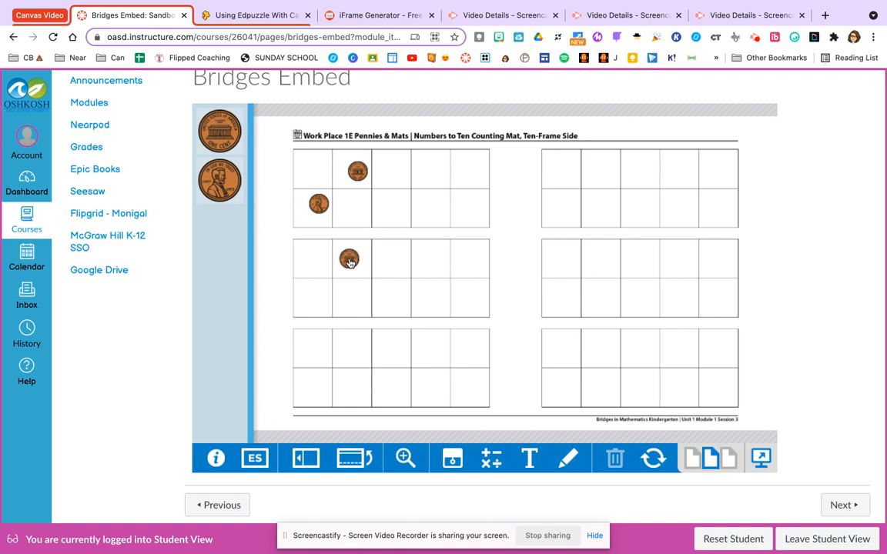
drag(219, 133, 357, 300)
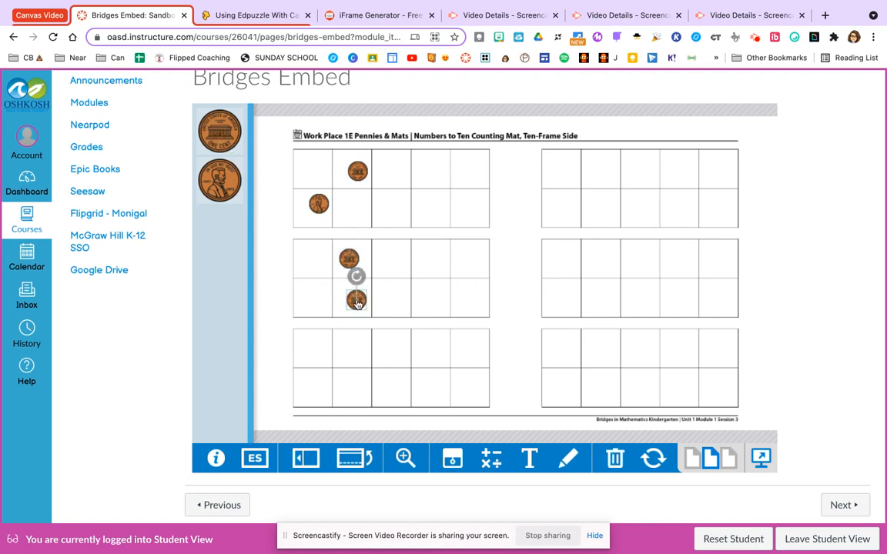
drag(219, 131, 397, 210)
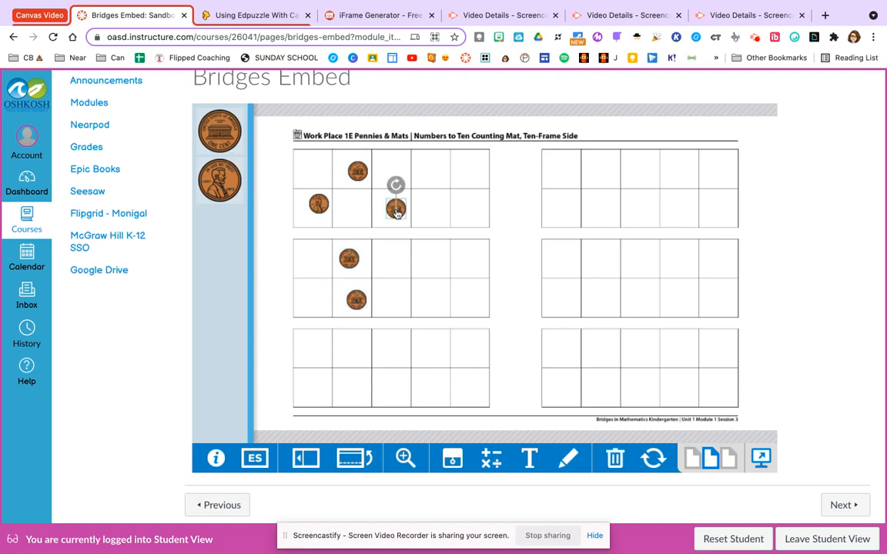
drag(234, 126, 393, 261)
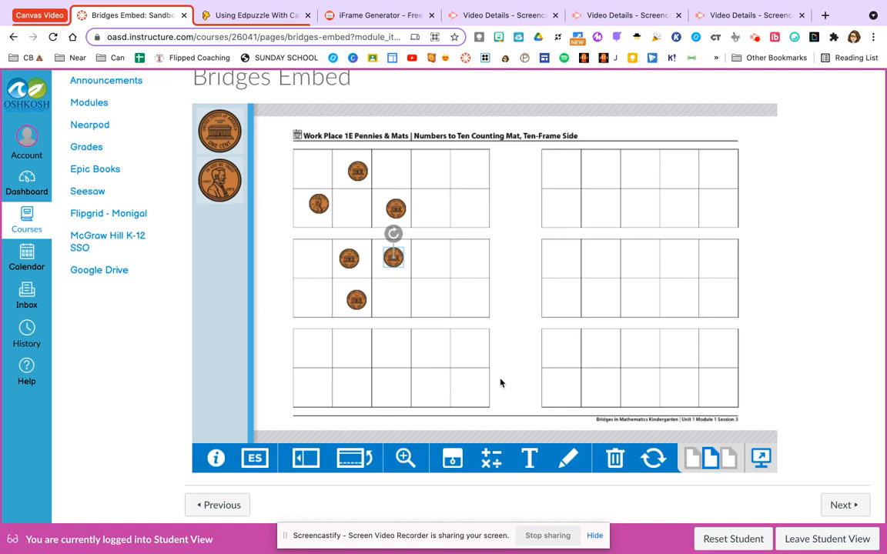
Return to the course modules in Student View and look over the Reading and Social Studies items.
scroll(158, 285, up, 2)
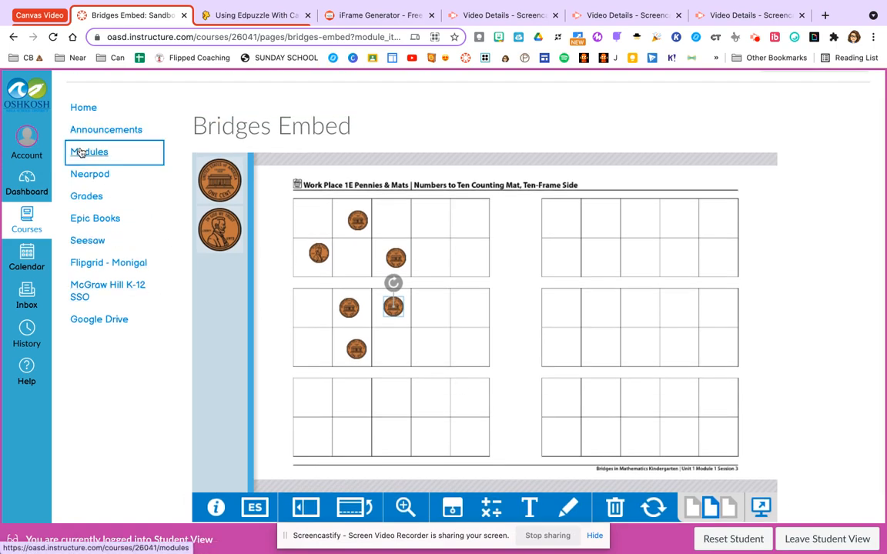
click(81, 153)
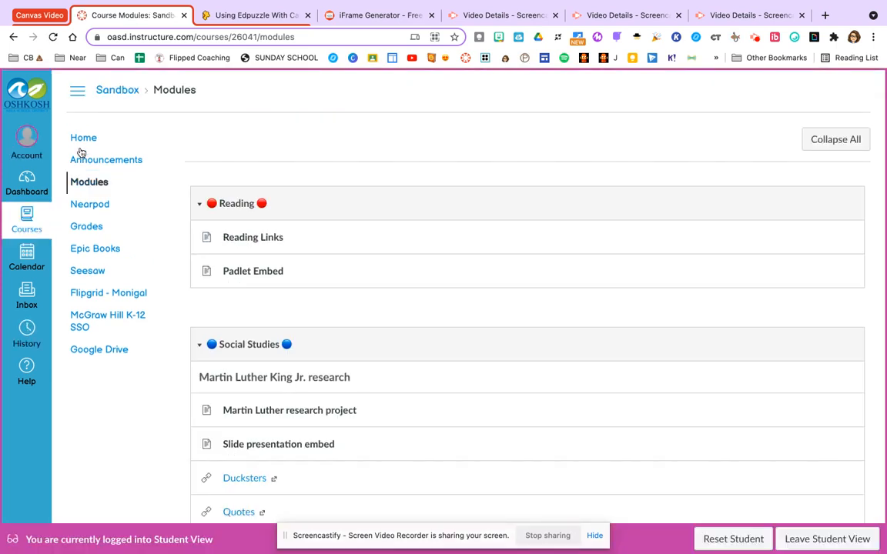
scroll(339, 373, down, 4)
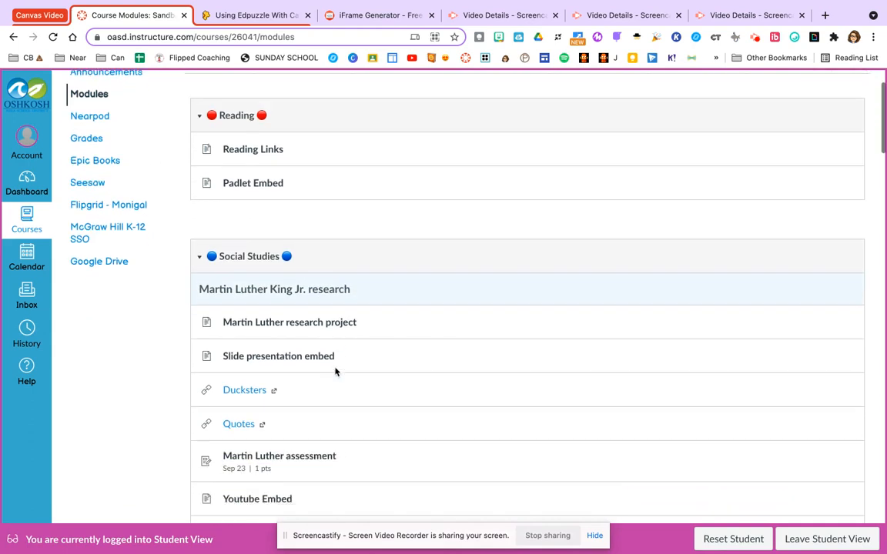